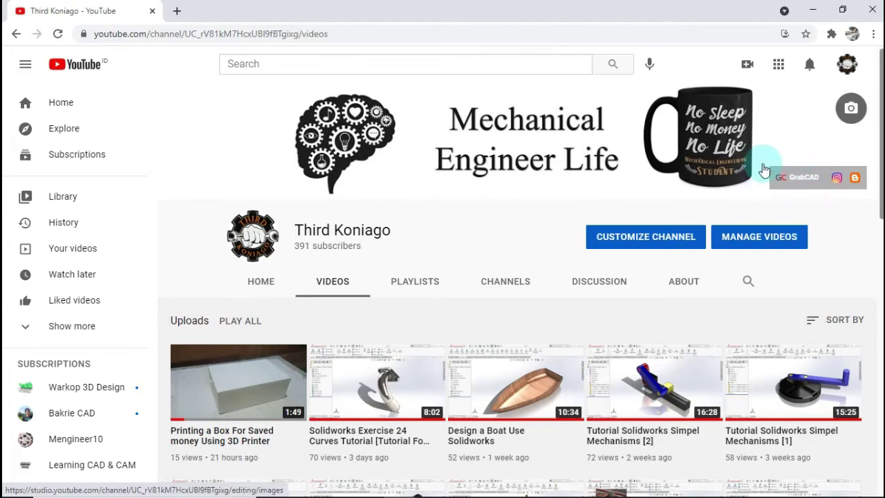
- Open the GrabCAD profile and scroll to the Motor AC 1/2 Hp model's description and files
{"action": "left_click", "coordinate": [792, 182]}
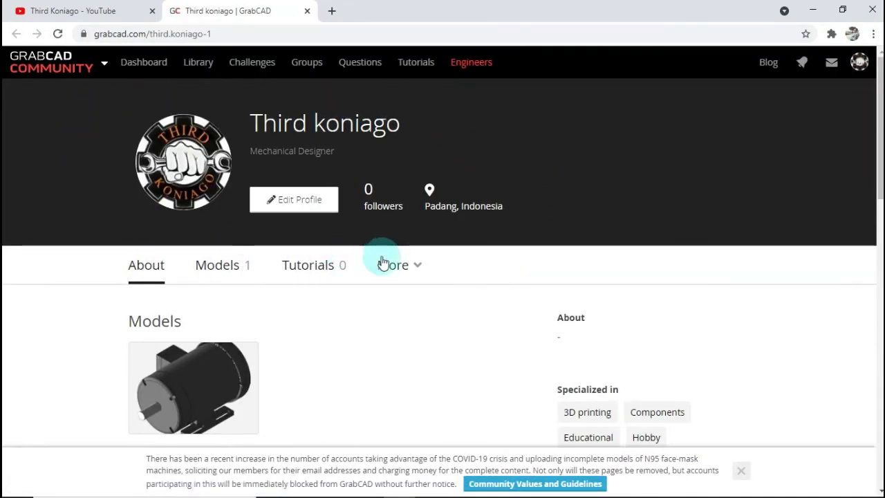
{"action": "scroll", "coordinate": [450, 269], "scroll_direction": "down", "scroll_amount": 1}
{"action": "scroll", "coordinate": [451, 272], "scroll_direction": "down", "scroll_amount": 1}
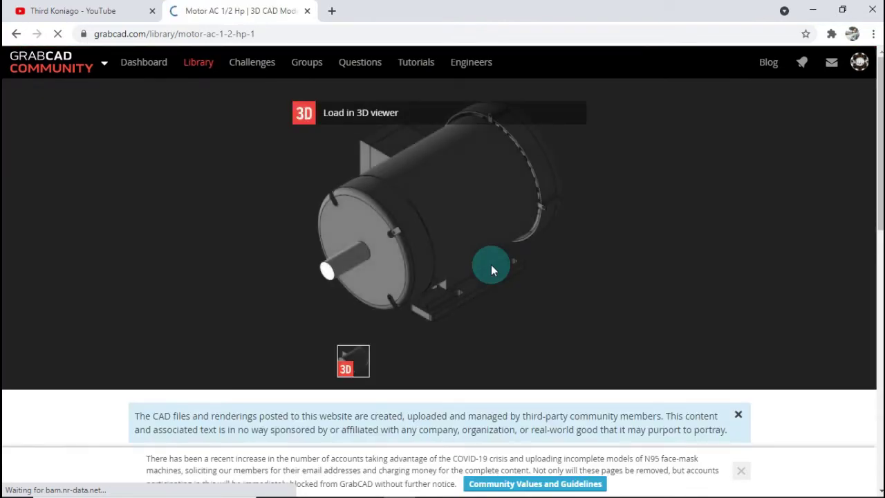
{"action": "scroll", "coordinate": [490, 269], "scroll_direction": "down", "scroll_amount": 2}
{"action": "scroll", "coordinate": [491, 270], "scroll_direction": "down", "scroll_amount": 2}
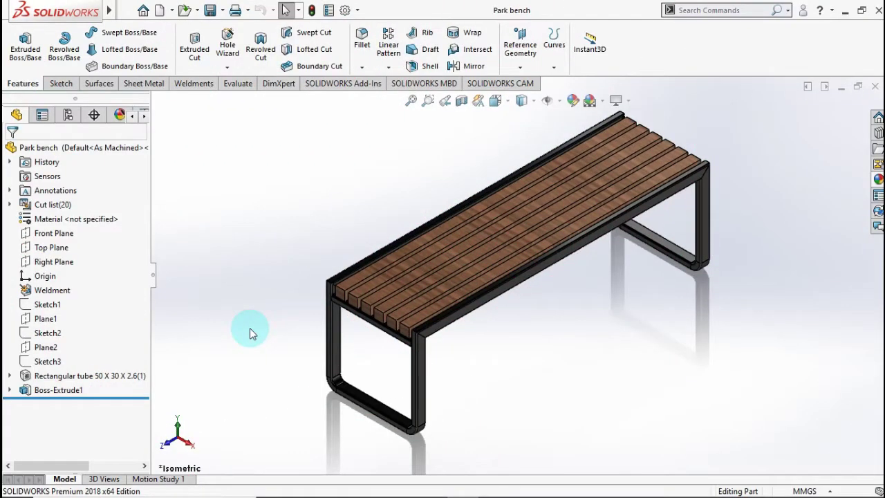
{"action": "mouse_move", "coordinate": [250, 327]}
{"action": "middle_mouse_down"}
{"action": "mouse_move", "coordinate": [311, 257]}
{"action": "mouse_move", "coordinate": [427, 240]}
{"action": "mouse_move", "coordinate": [505, 244]}
{"action": "mouse_move", "coordinate": [516, 361]}
{"action": "mouse_move", "coordinate": [541, 287]}
{"action": "middle_mouse_up"}
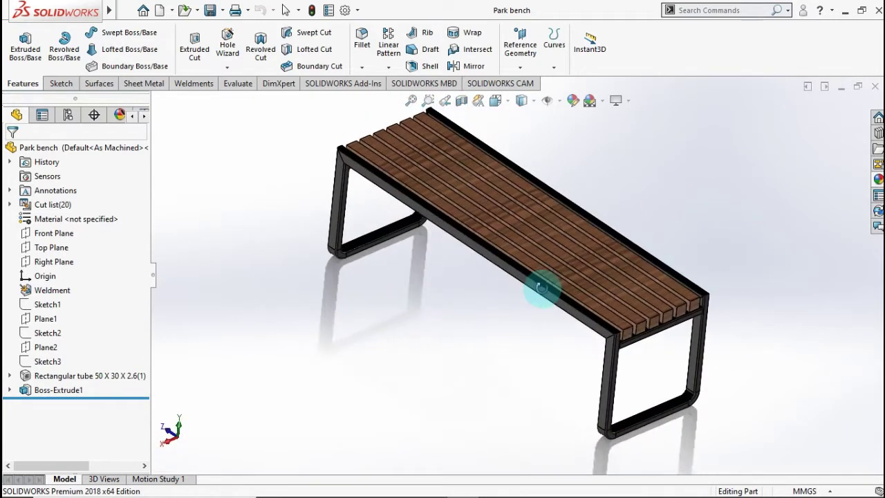
{"action": "key", "text": "ctrl+7"}
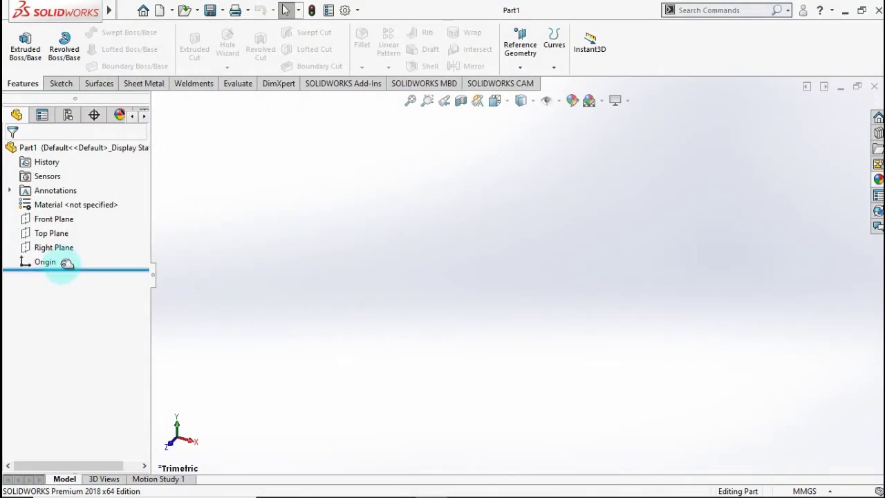
- Sketch a closed four-sided outline from the origin on the Front Plane
{"action": "left_click", "coordinate": [60, 219]}
{"action": "left_click", "coordinate": [64, 201]}
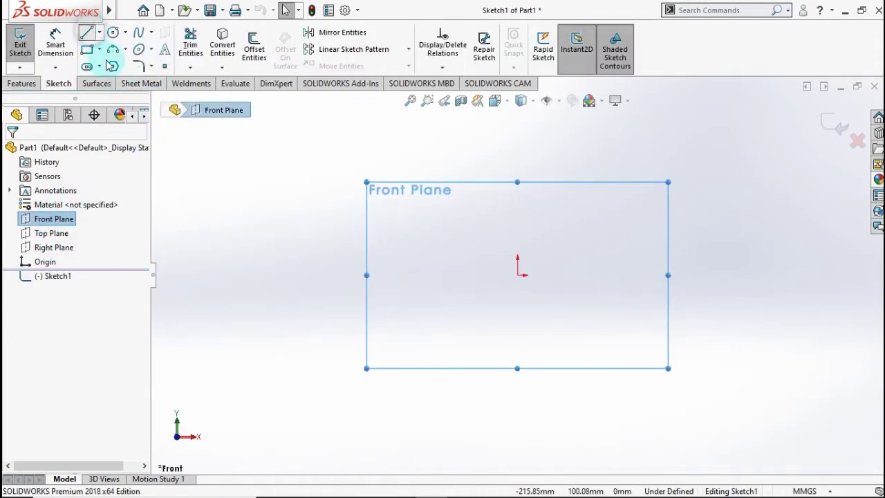
{"action": "left_click", "coordinate": [518, 139]}
{"action": "left_click", "coordinate": [517, 257]}
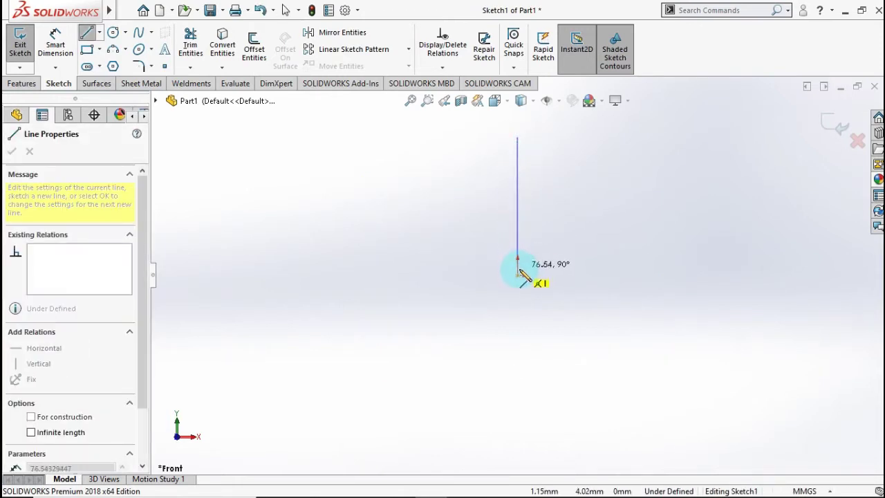
{"action": "left_click", "coordinate": [518, 276]}
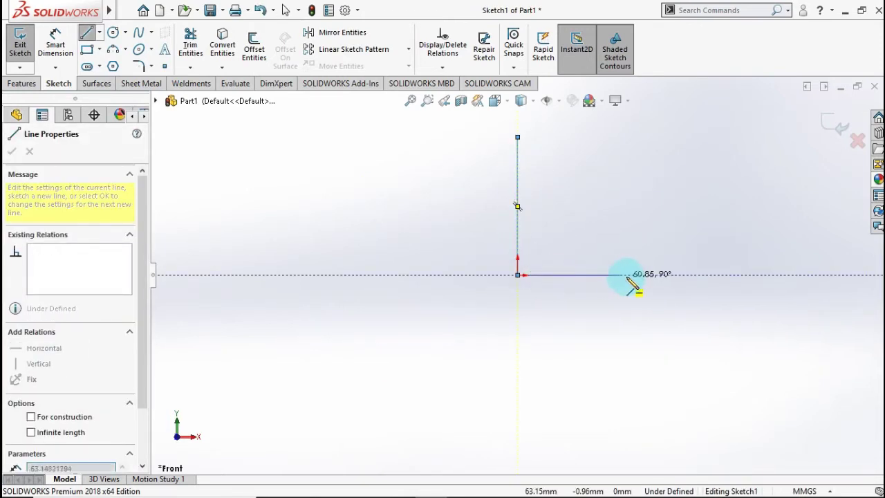
{"action": "left_click", "coordinate": [649, 275]}
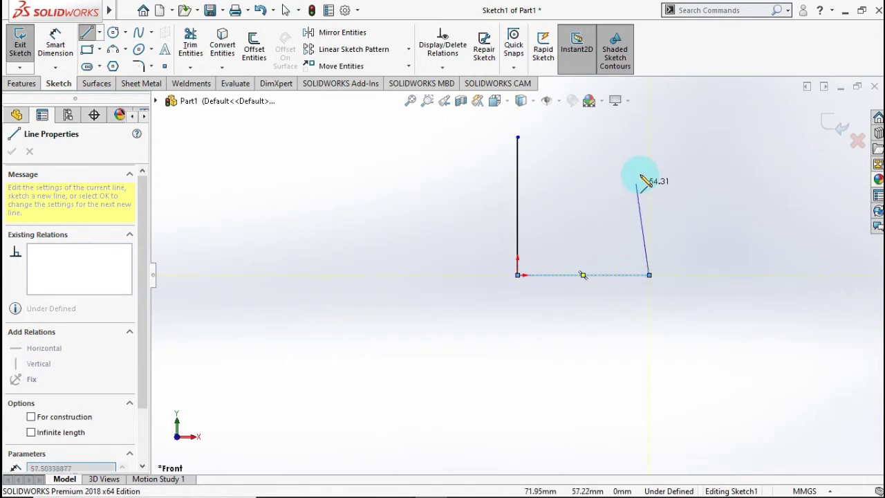
{"action": "left_click", "coordinate": [649, 136]}
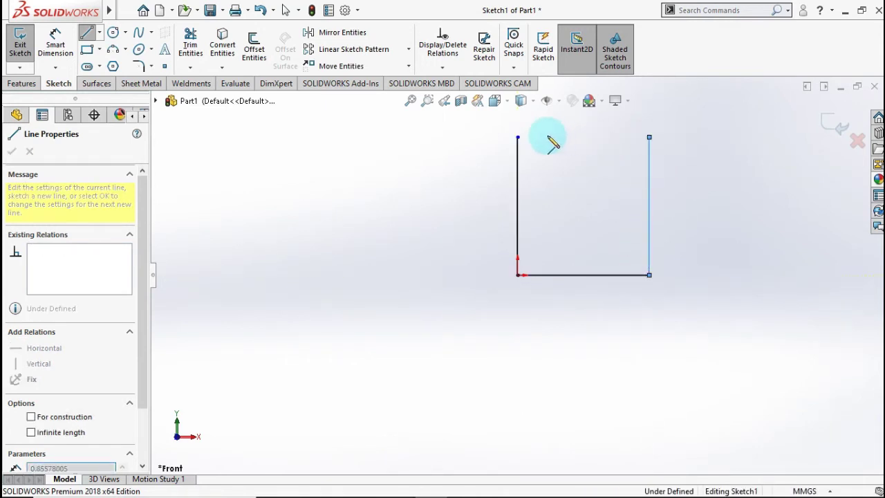
{"action": "left_click", "coordinate": [517, 137]}
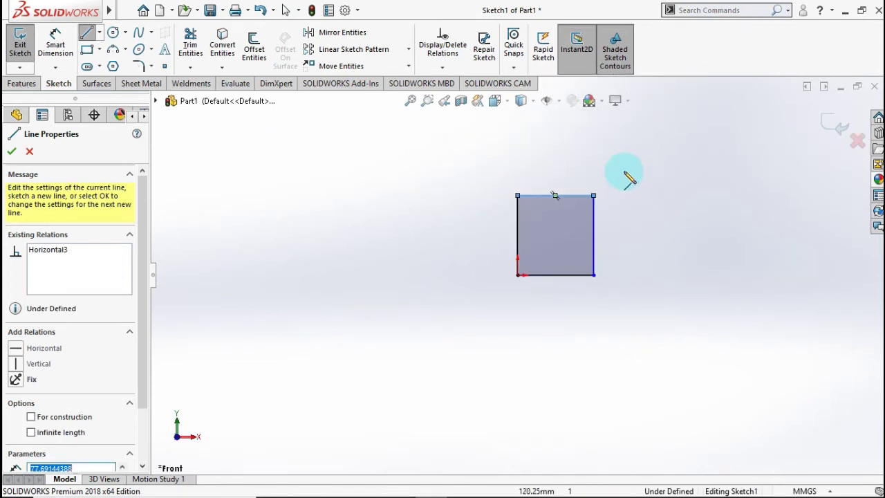
- Draw a horizontal line across the outline near its top edge
{"action": "scroll", "coordinate": [608, 183], "scroll_direction": "down", "scroll_amount": 3}
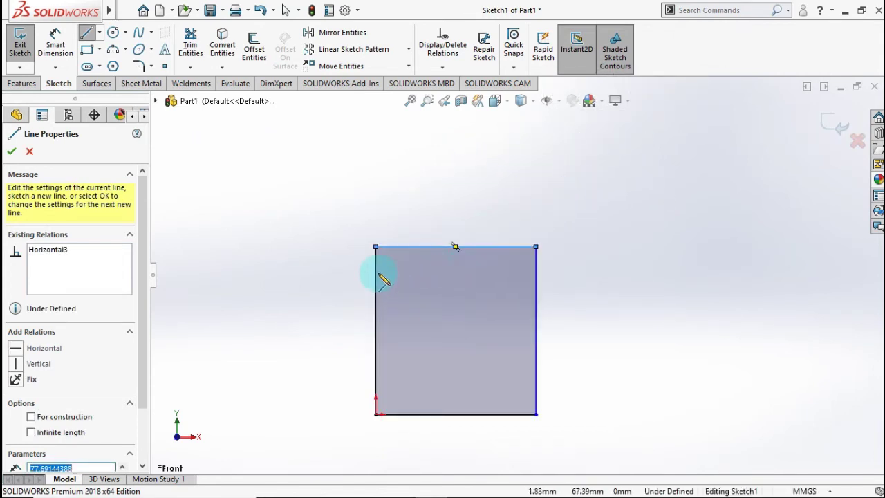
{"action": "left_click", "coordinate": [376, 271]}
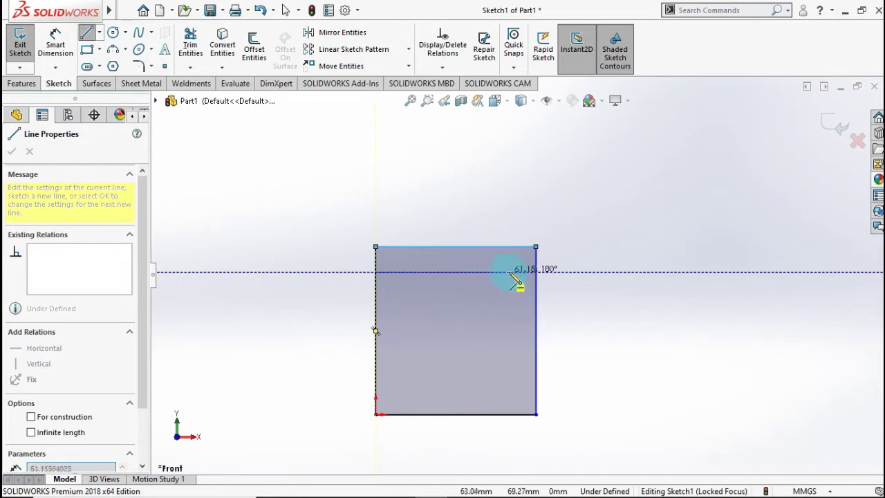
{"action": "left_click", "coordinate": [536, 272]}
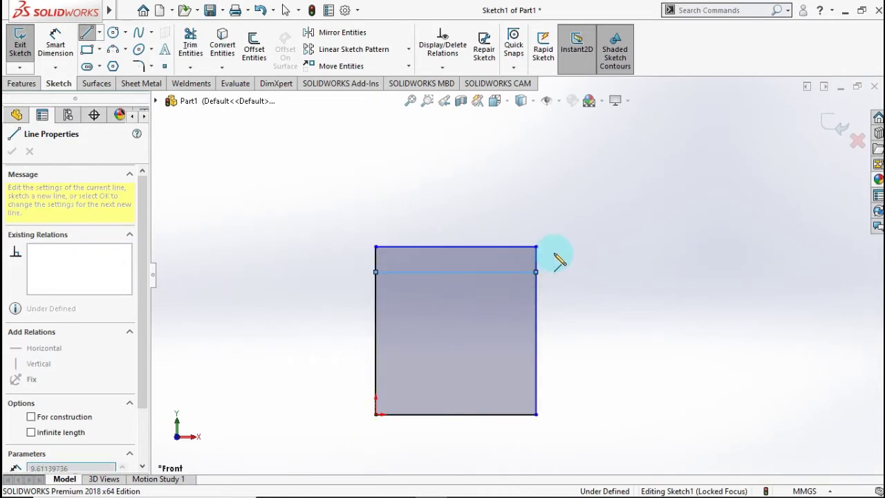
{"action": "key", "text": "Escape"}
{"action": "key", "text": "Escape"}
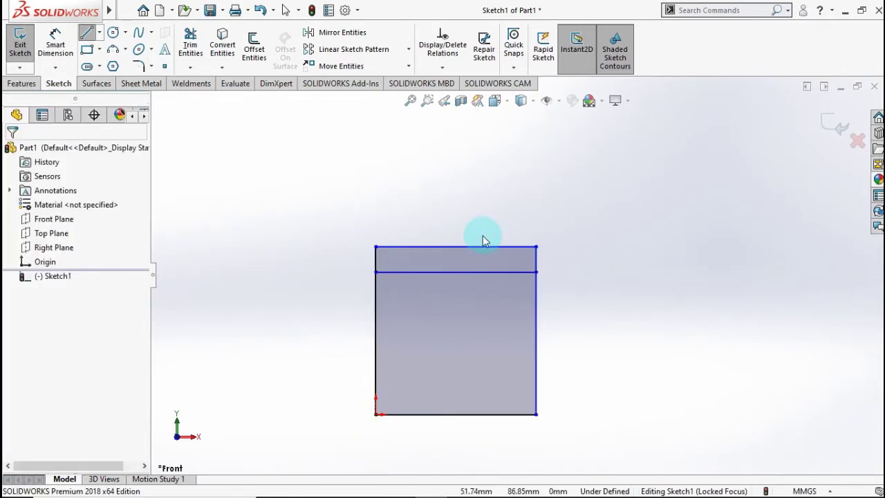
- Convert the outline's top edge to construction geometry
{"action": "left_click", "coordinate": [477, 247]}
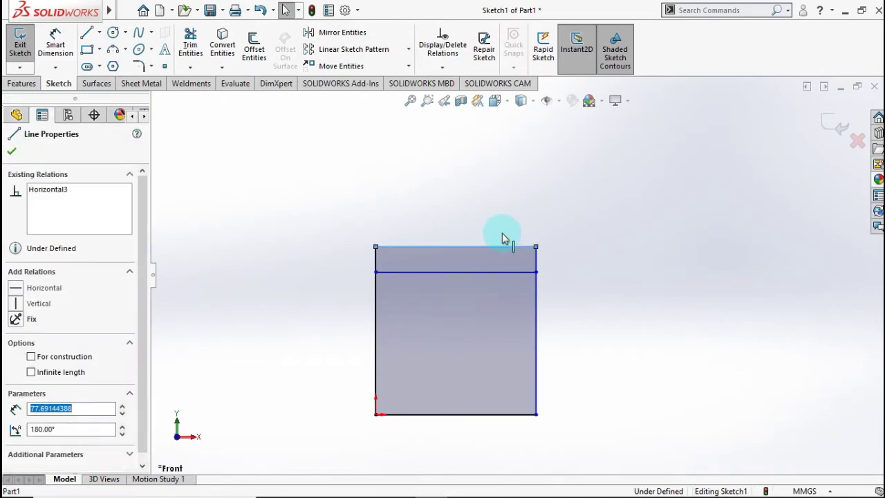
{"action": "right_click", "coordinate": [507, 243]}
{"action": "left_click", "coordinate": [510, 218]}
{"action": "left_click", "coordinate": [307, 217]}
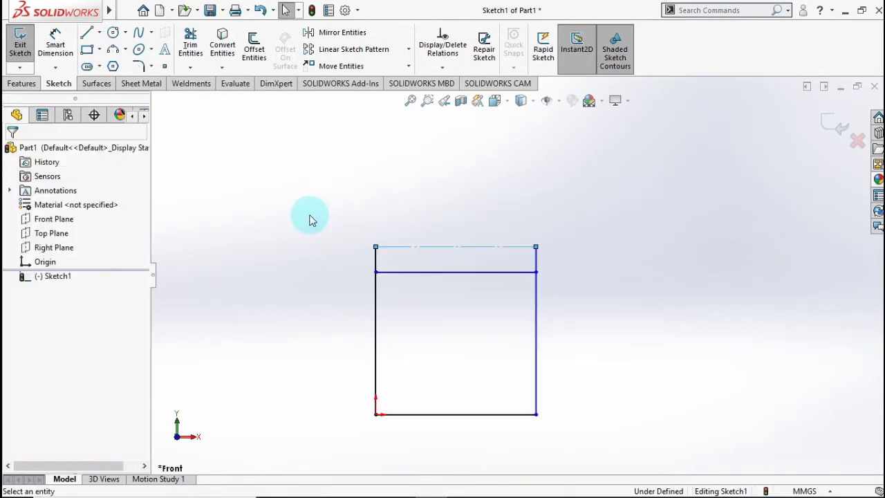
- Dimension the outline's left edge and bottom edge to 450 mm each
{"action": "left_click", "coordinate": [59, 48]}
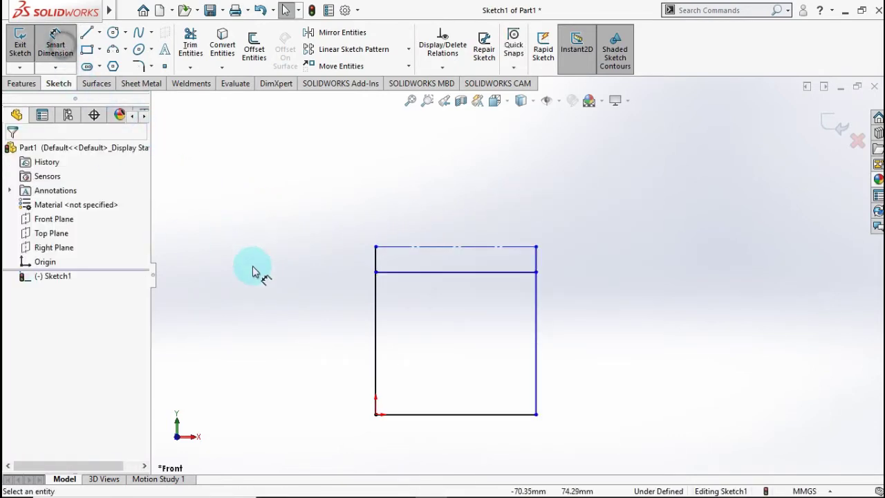
{"action": "left_click", "coordinate": [376, 311]}
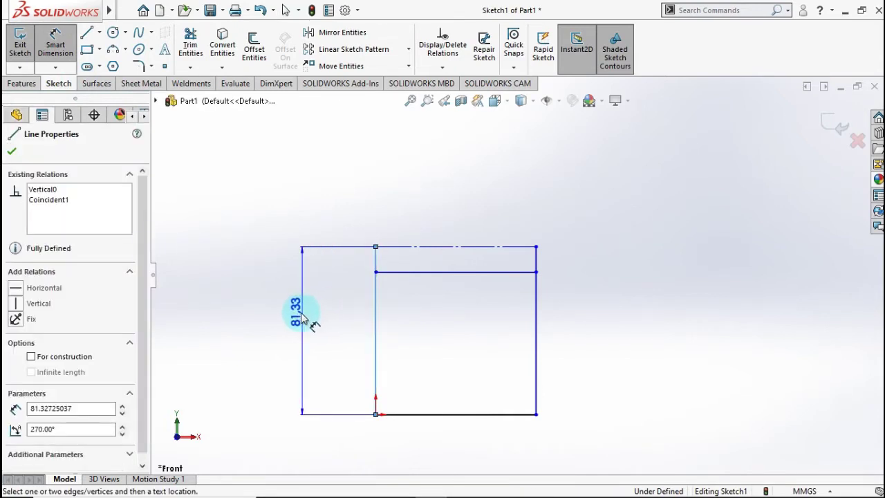
{"action": "left_click", "coordinate": [308, 318]}
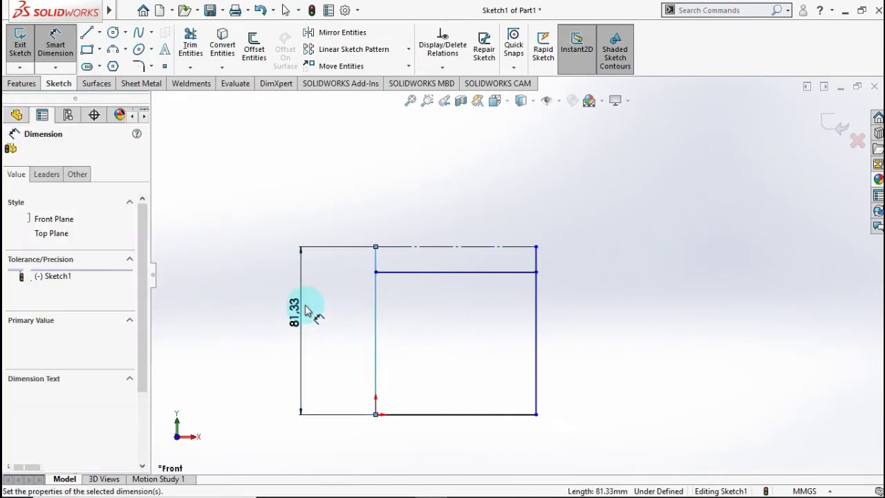
{"action": "type", "text": "450"}
{"action": "left_click", "coordinate": [245, 311]}
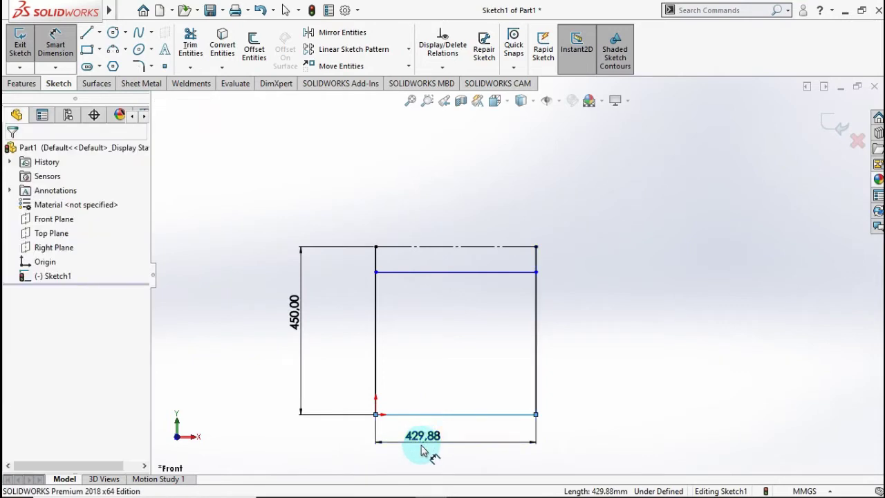
{"action": "left_click", "coordinate": [411, 443]}
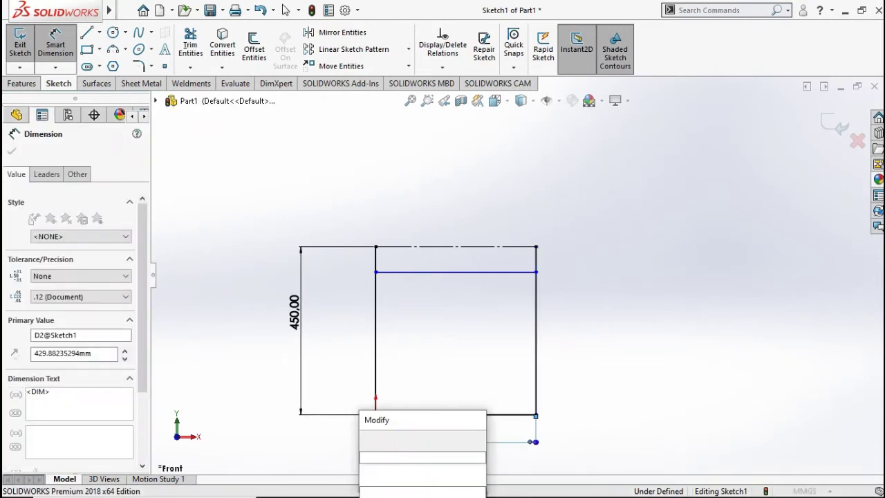
{"action": "type", "text": "450"}
{"action": "left_click", "coordinate": [369, 442]}
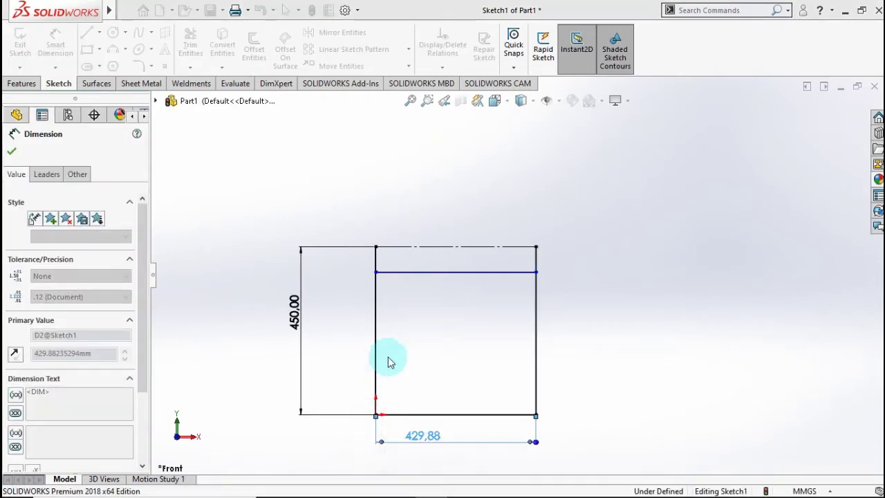
- Dimension the cross line 43 mm below the top construction edge
{"action": "left_click", "coordinate": [405, 256]}
{"action": "left_click", "coordinate": [378, 251]}
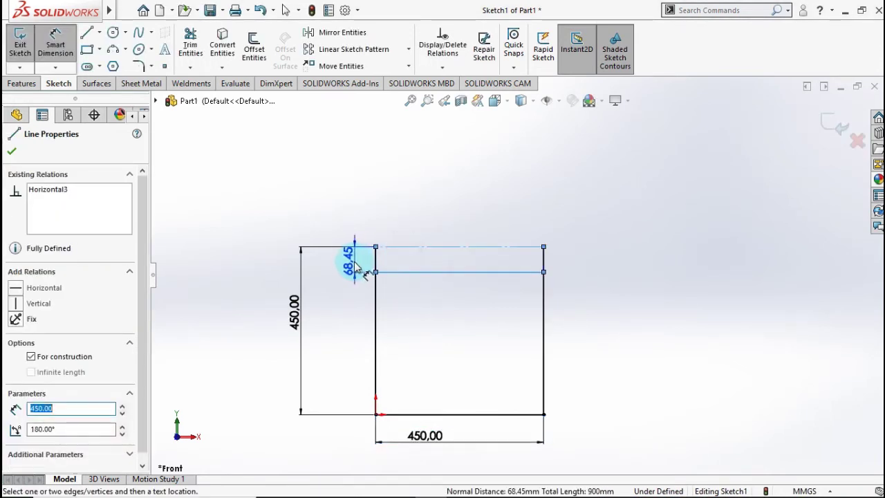
{"action": "left_click", "coordinate": [361, 271]}
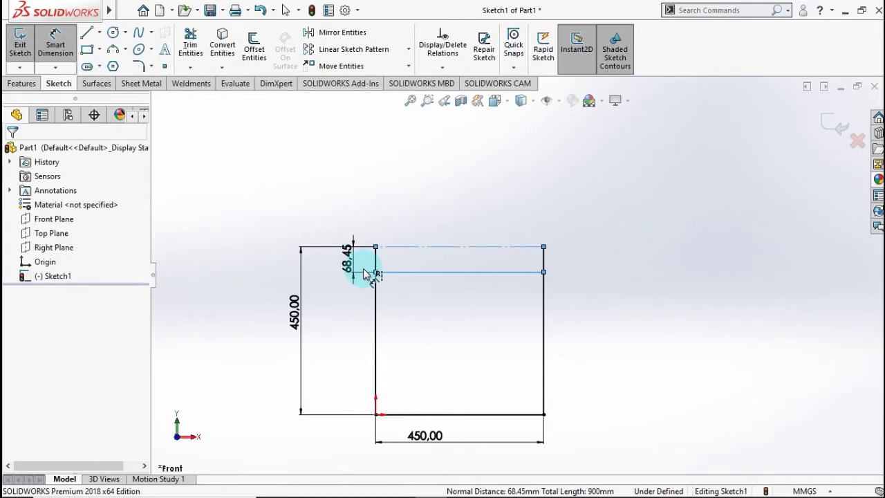
{"action": "type", "text": "43"}
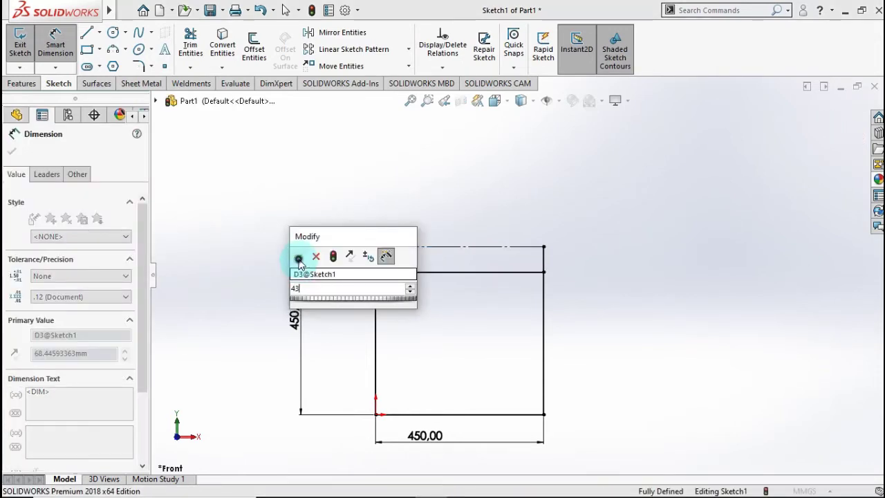
{"action": "left_click", "coordinate": [299, 258]}
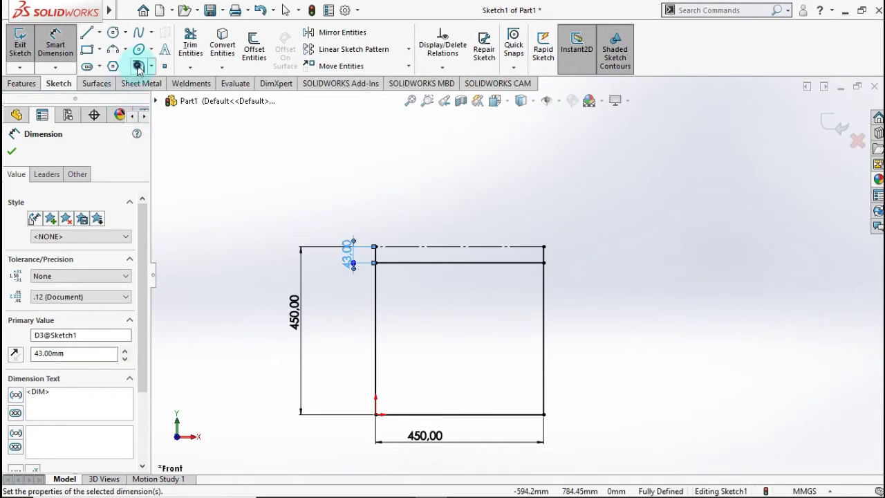
{"action": "left_click", "coordinate": [138, 66]}
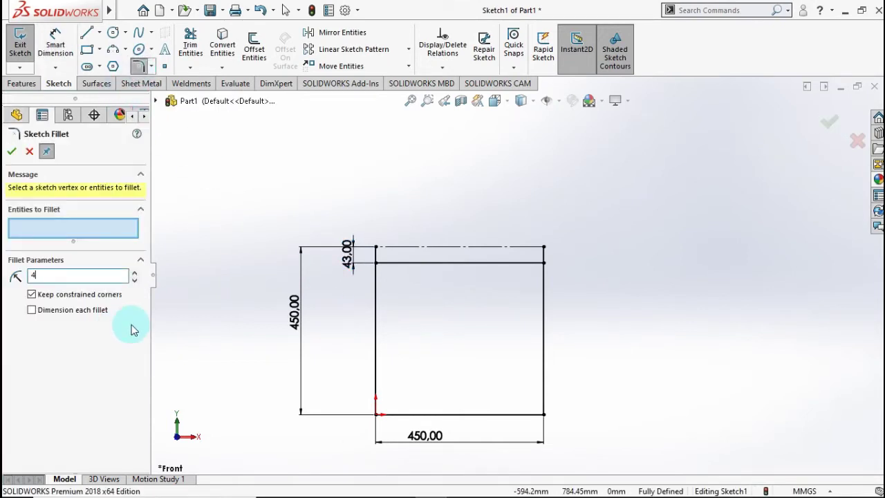
- Apply R40 sketch fillets to the bottom-left and bottom-right corners, then exit Sketch1
{"action": "left_click", "coordinate": [376, 414]}
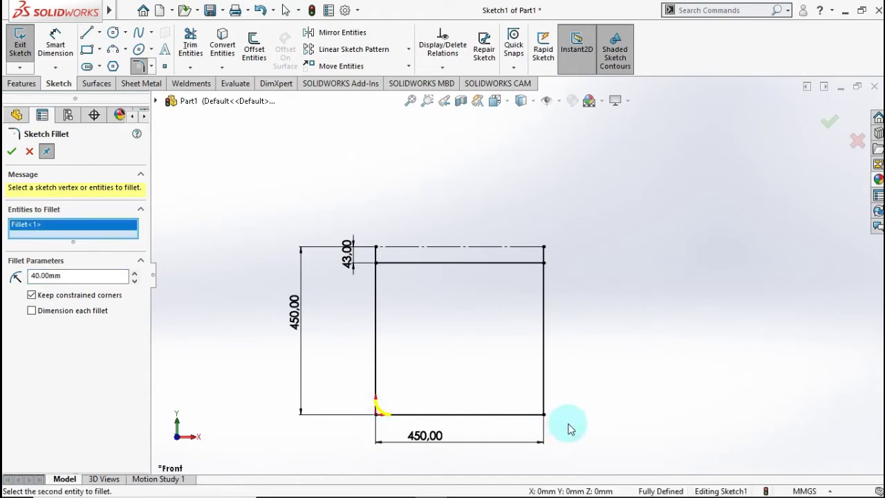
{"action": "left_click", "coordinate": [545, 416]}
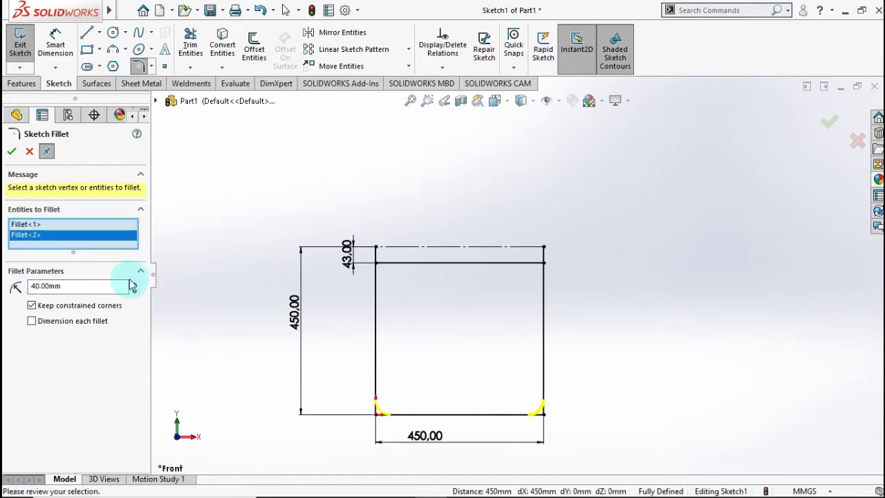
{"action": "left_click", "coordinate": [19, 156]}
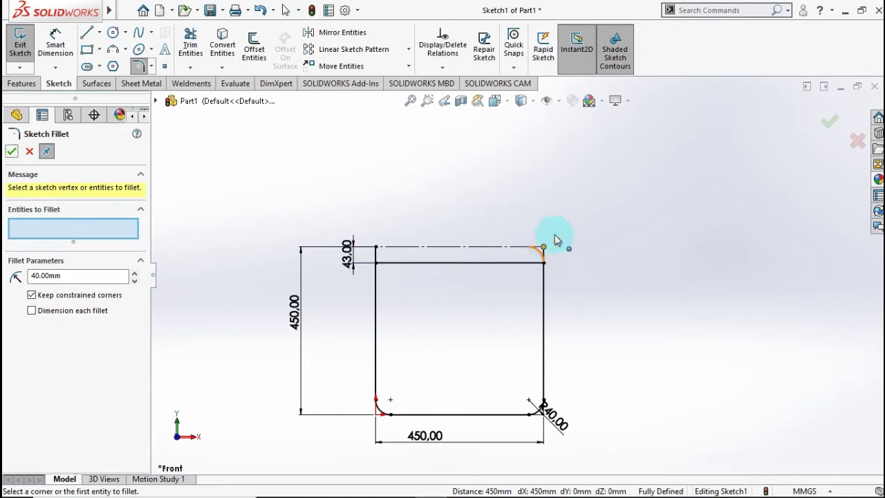
{"action": "left_click", "coordinate": [19, 154]}
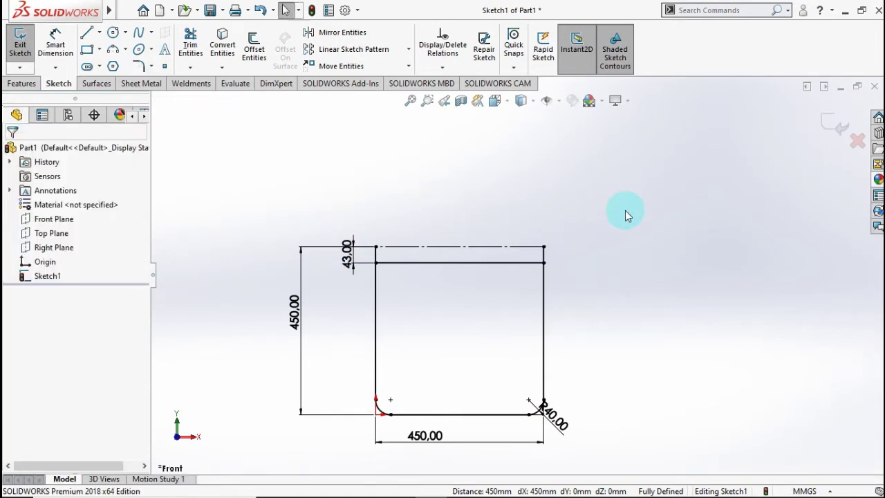
{"action": "left_click", "coordinate": [829, 123]}
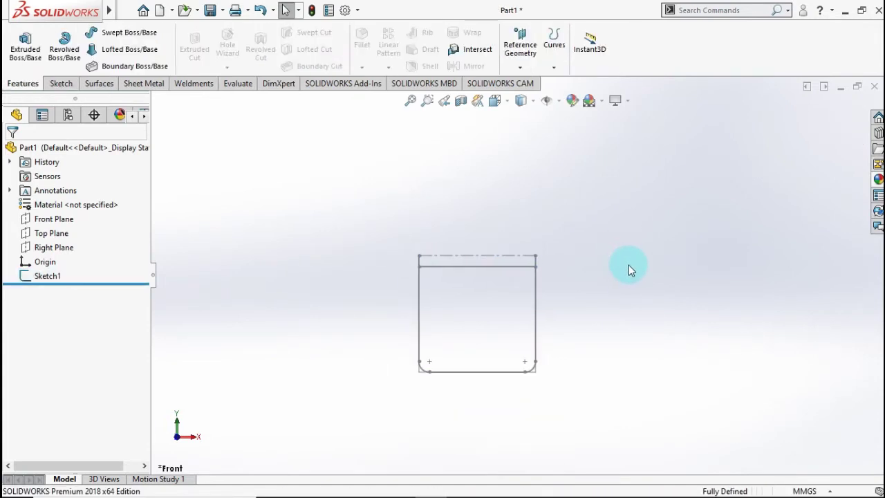
- In isometric view, create Plane1 offset 1500 mm from the Front Plane with Flip offset on
{"action": "mouse_move", "coordinate": [628, 265]}
{"action": "middle_mouse_down"}
{"action": "mouse_move", "coordinate": [607, 293]}
{"action": "mouse_move", "coordinate": [612, 305]}
{"action": "mouse_move", "coordinate": [615, 288]}
{"action": "middle_mouse_up"}
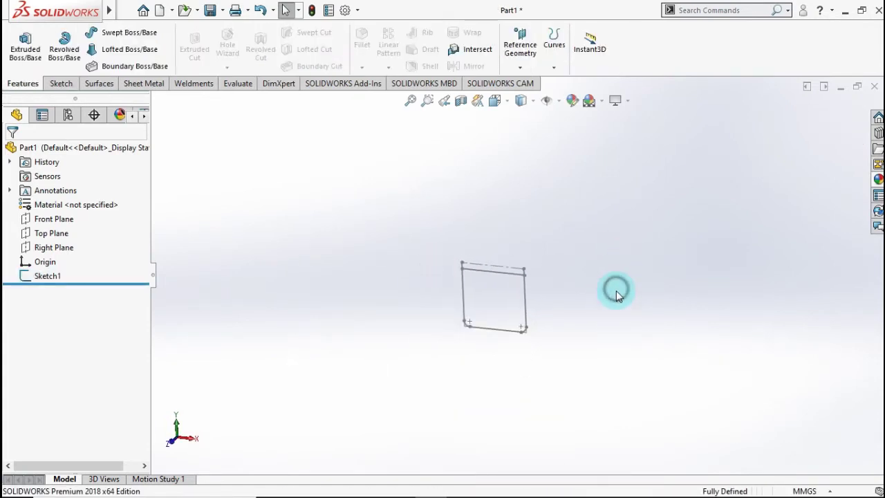
{"action": "key", "text": "ctrl+7"}
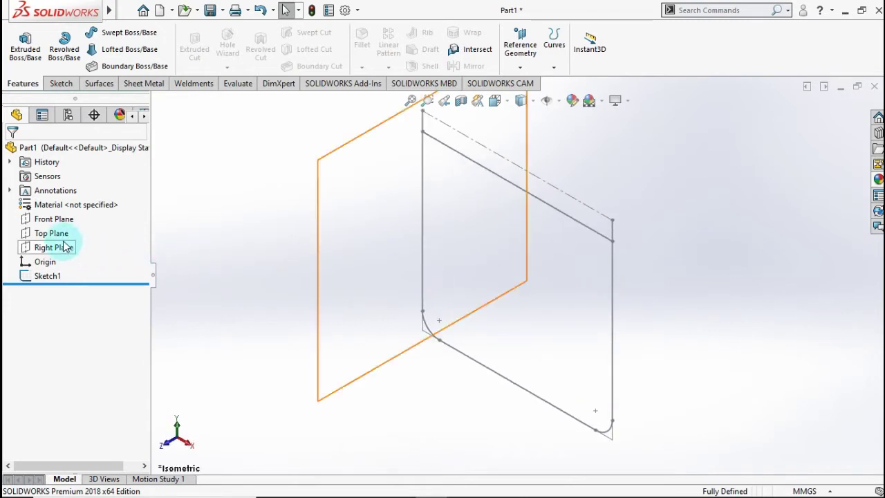
{"action": "left_click", "coordinate": [519, 67]}
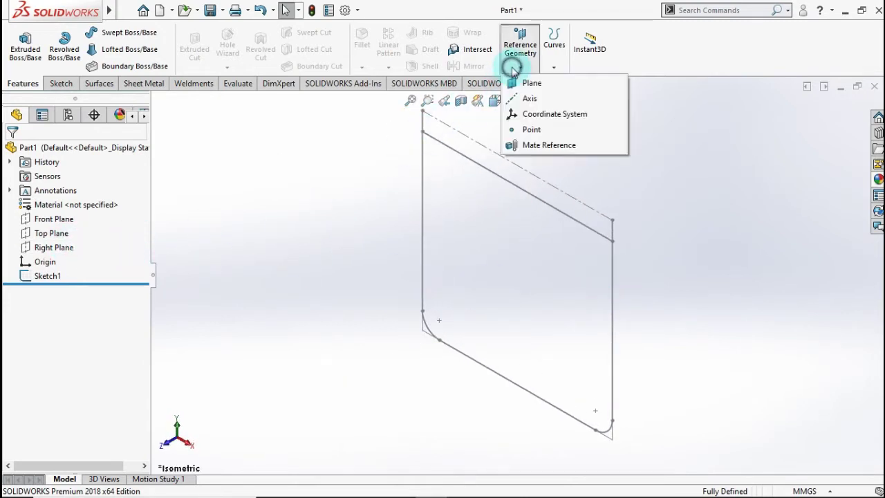
{"action": "left_click", "coordinate": [525, 82]}
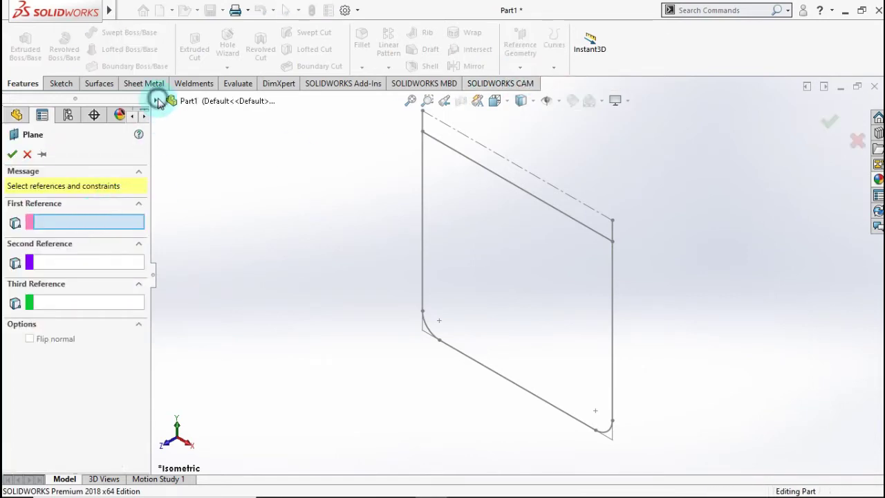
{"action": "left_click", "coordinate": [156, 101]}
{"action": "left_click", "coordinate": [206, 176]}
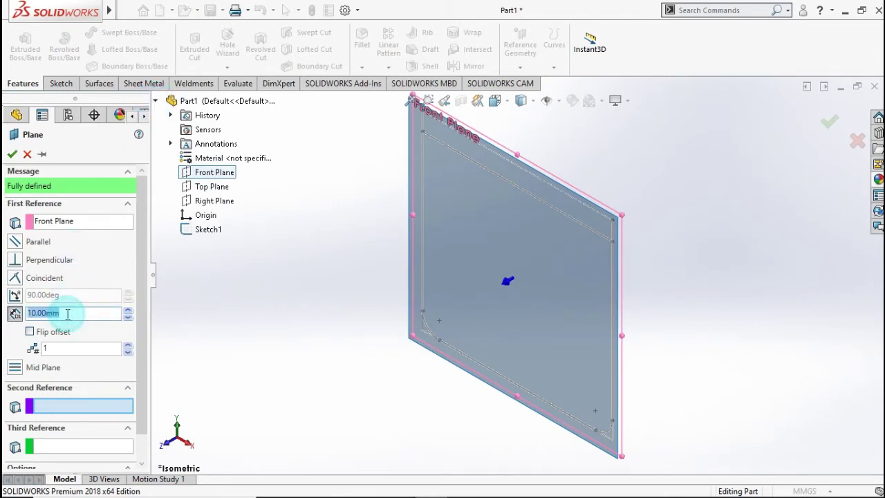
{"action": "type", "text": "00"}
{"action": "key", "text": "Return"}
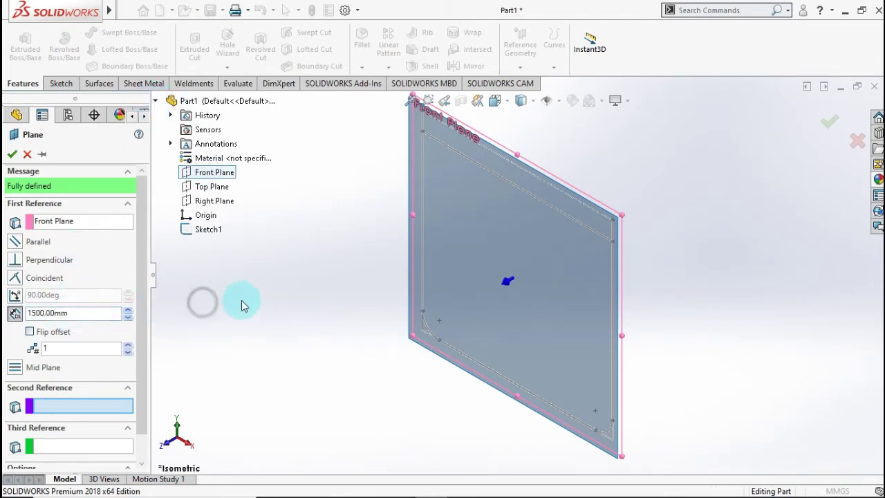
{"action": "scroll", "coordinate": [415, 299], "scroll_direction": "up", "scroll_amount": 5}
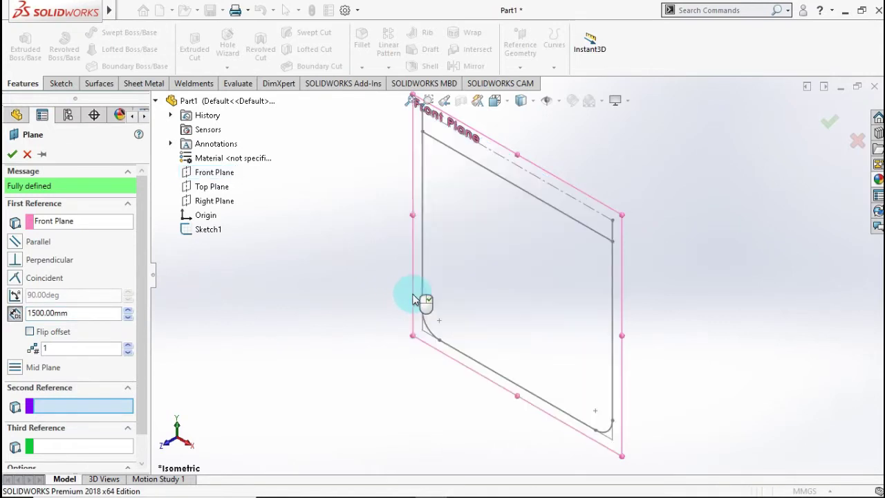
{"action": "left_click", "coordinate": [53, 334]}
{"action": "left_click", "coordinate": [11, 156]}
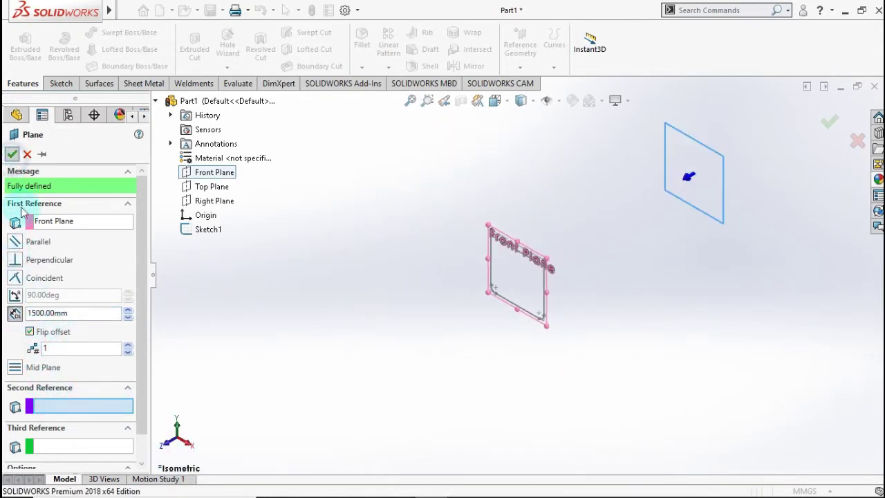
- Start a sketch on Plane1 and convert Sketch1's filleted outline into it
{"action": "left_click", "coordinate": [68, 292]}
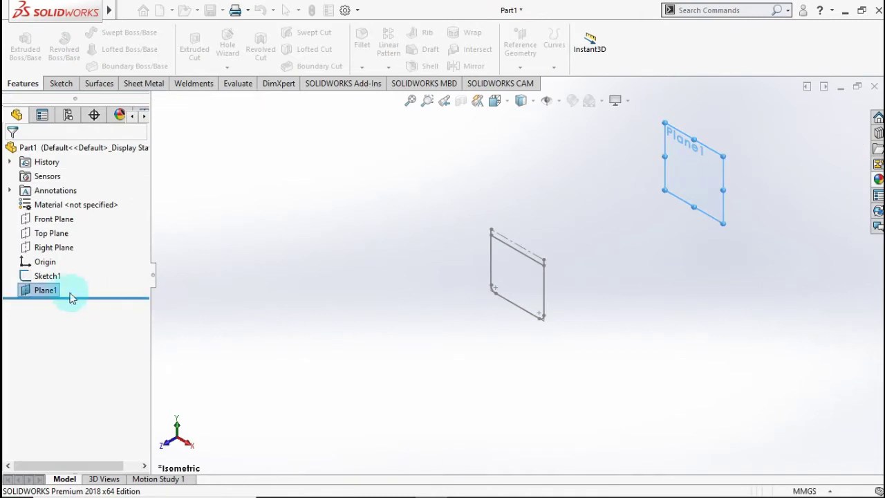
{"action": "right_click", "coordinate": [61, 291]}
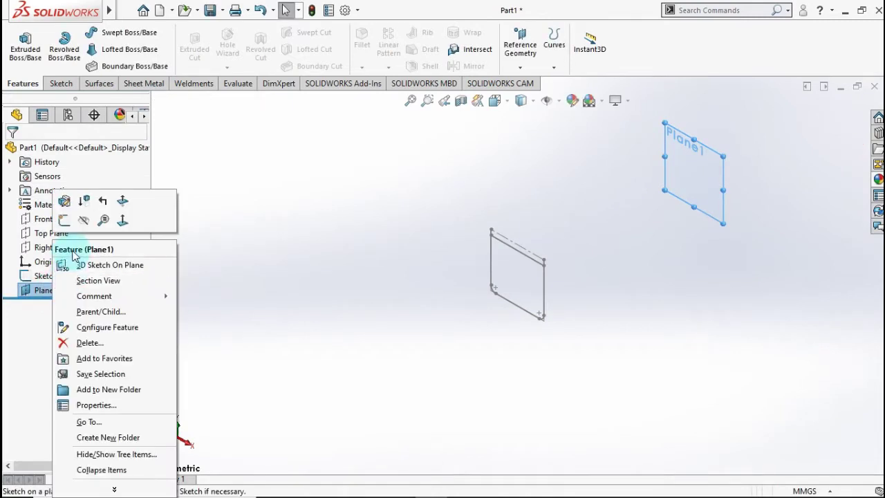
{"action": "left_click", "coordinate": [64, 220]}
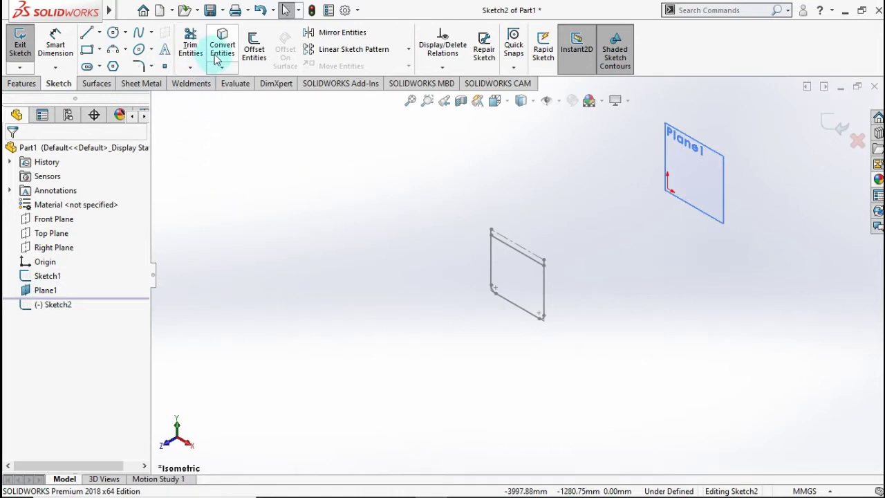
{"action": "left_click", "coordinate": [45, 277]}
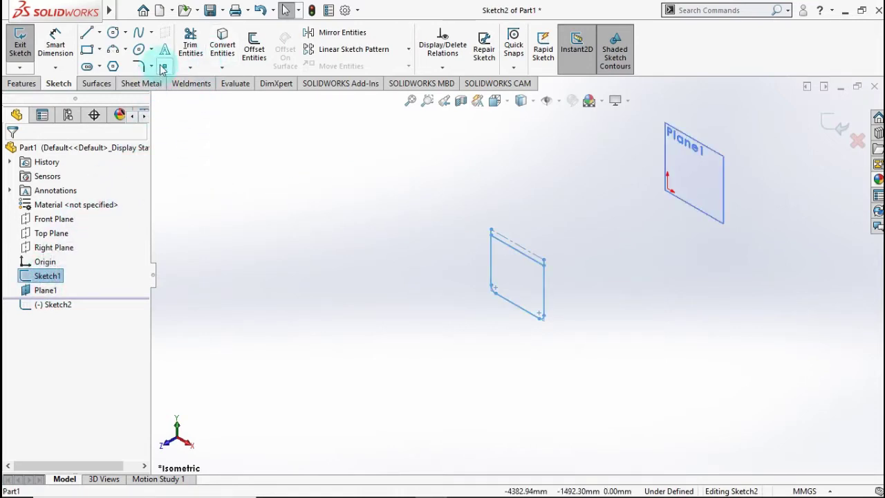
{"action": "left_click", "coordinate": [221, 45]}
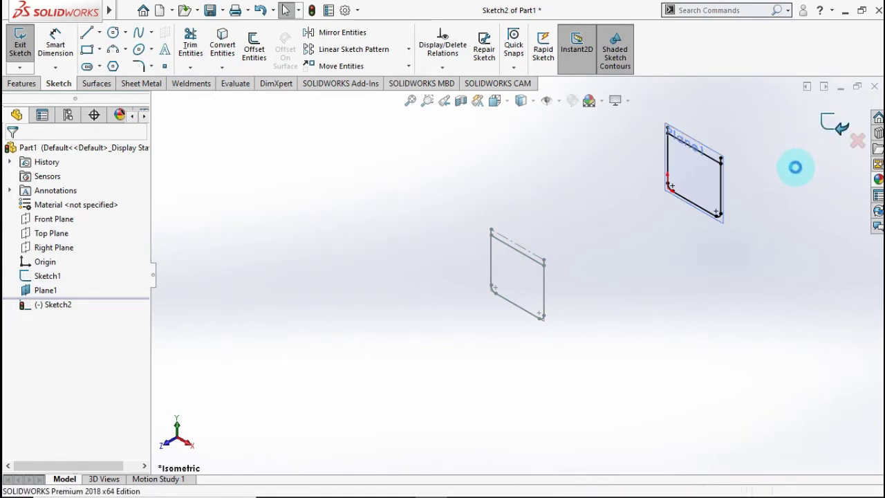
- Hide Plane1 in the graphics area
{"action": "scroll", "coordinate": [754, 173], "scroll_direction": "down", "scroll_amount": 2}
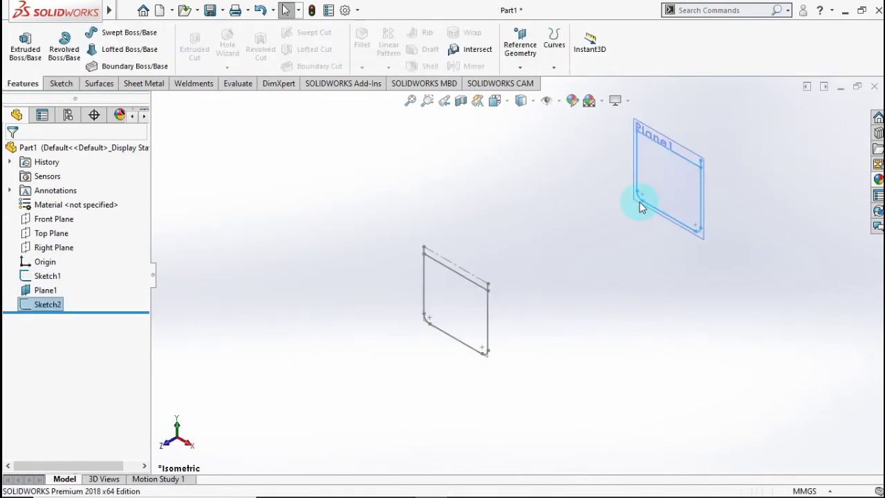
{"action": "left_click", "coordinate": [637, 201]}
{"action": "right_click", "coordinate": [665, 184]}
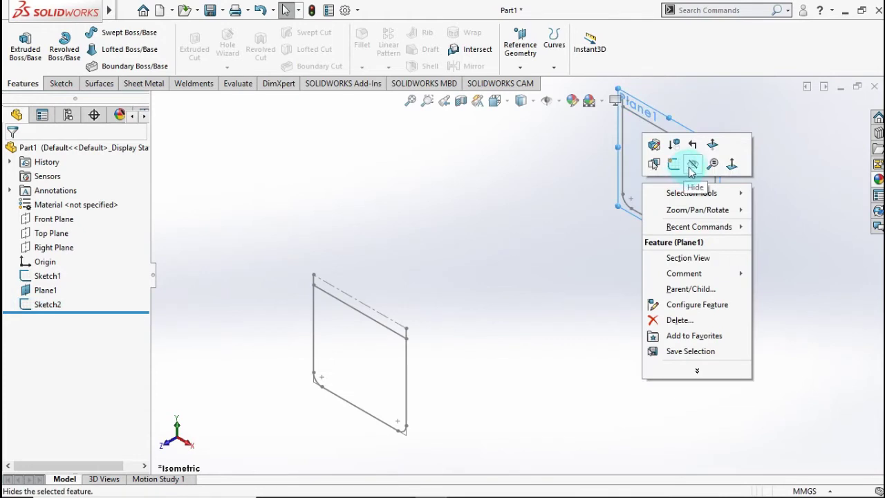
{"action": "left_click", "coordinate": [690, 166]}
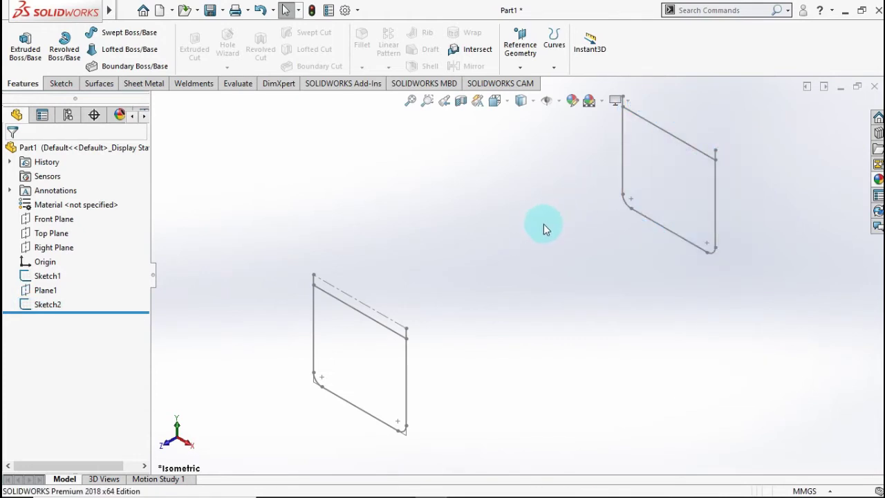
{"action": "scroll", "coordinate": [543, 224], "scroll_direction": "up", "scroll_amount": 1}
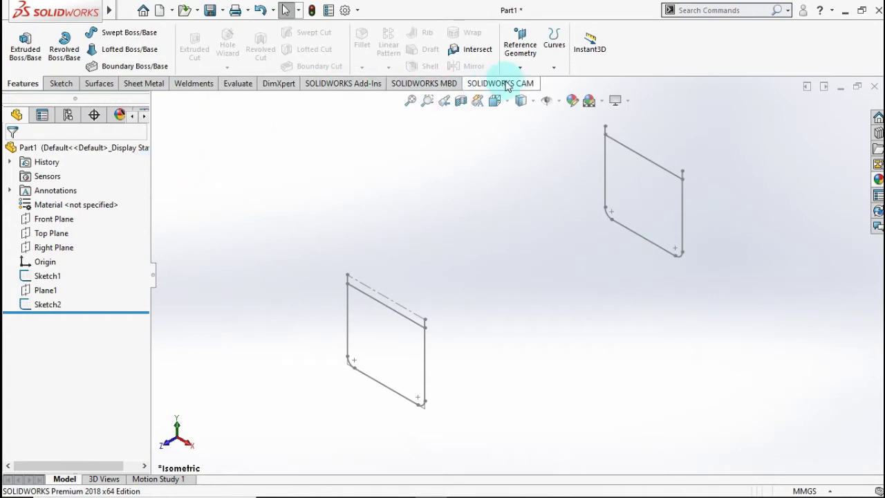
- Create Plane2 through the frame's top corner, parallel to the Top Plane
{"action": "left_click", "coordinate": [520, 67]}
{"action": "left_click", "coordinate": [379, 268]}
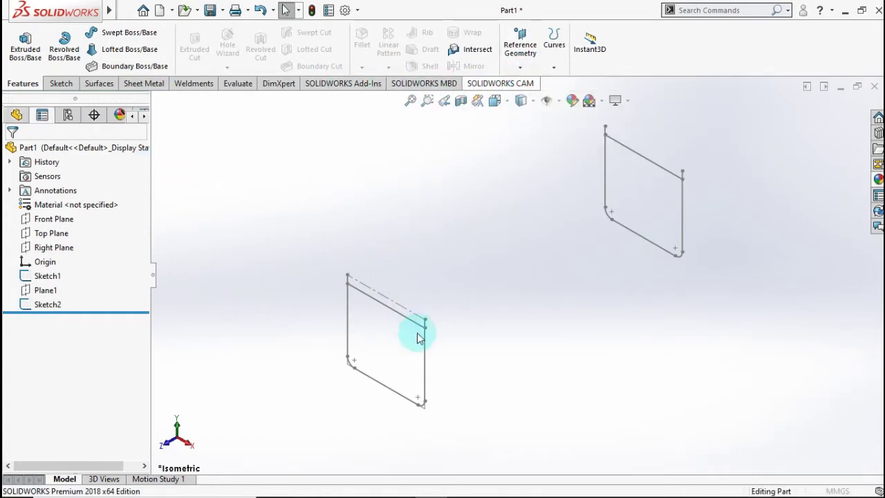
{"action": "scroll", "coordinate": [449, 309], "scroll_direction": "down", "scroll_amount": 2}
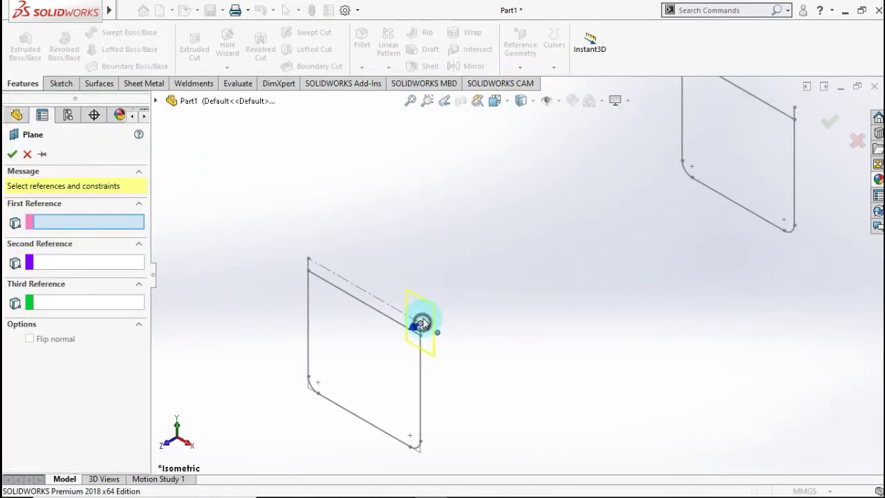
{"action": "left_click", "coordinate": [421, 322]}
{"action": "scroll", "coordinate": [413, 279], "scroll_direction": "up", "scroll_amount": 3}
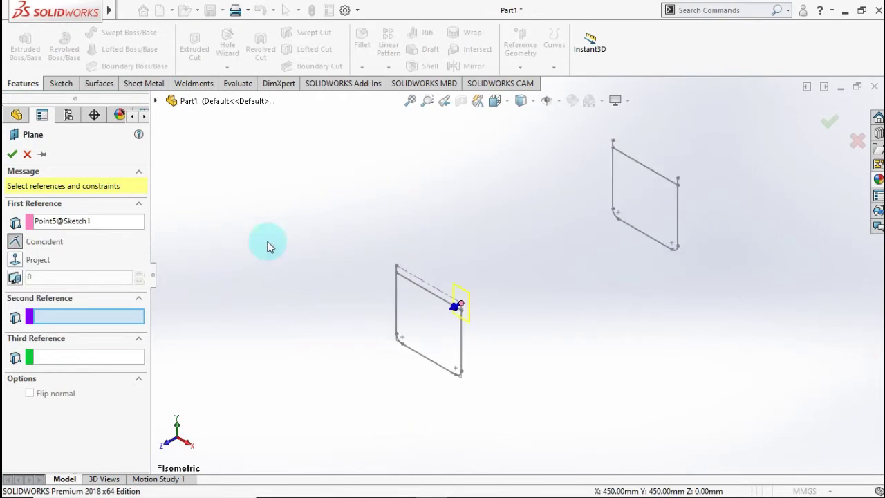
{"action": "left_click", "coordinate": [157, 103]}
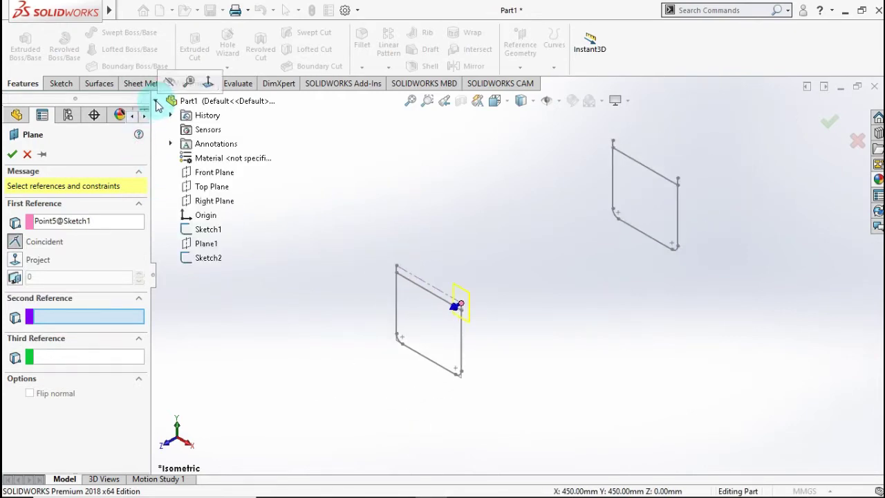
{"action": "left_click", "coordinate": [208, 188]}
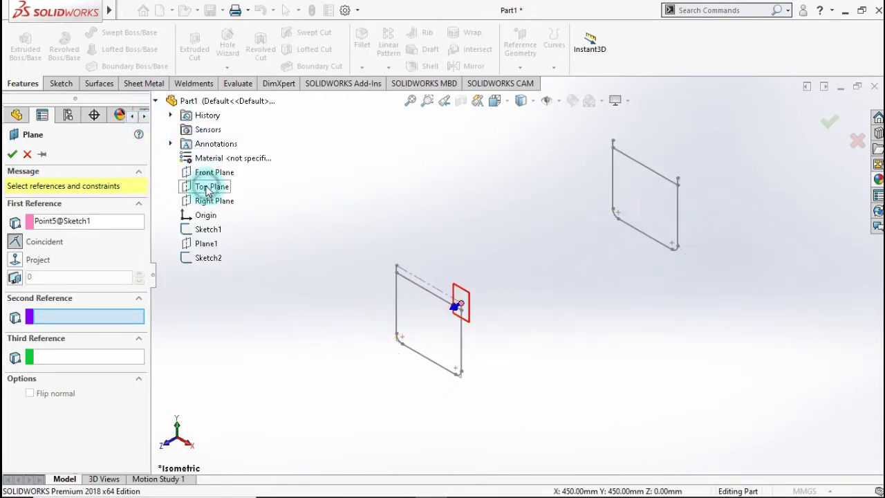
{"action": "left_click", "coordinate": [827, 125]}
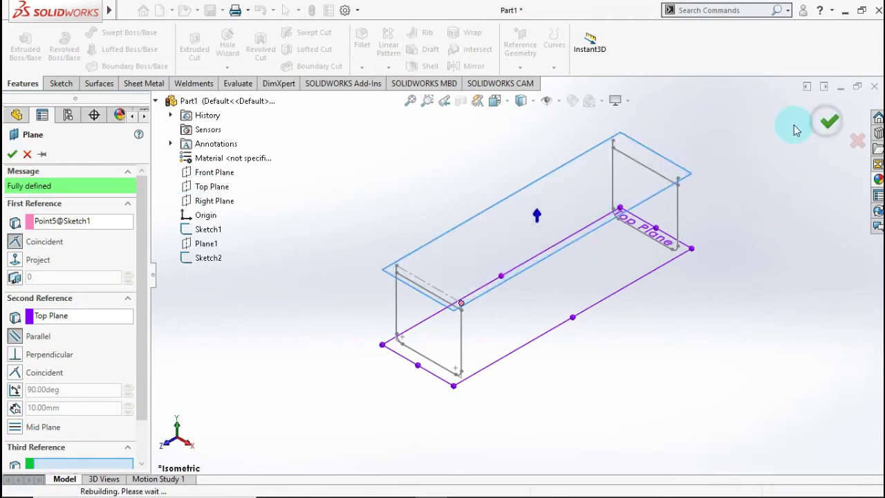
- Sketch two 1500 mm rail lines on Plane2 joining both frames' top corners
{"action": "left_click", "coordinate": [535, 199]}
{"action": "right_click", "coordinate": [561, 173]}
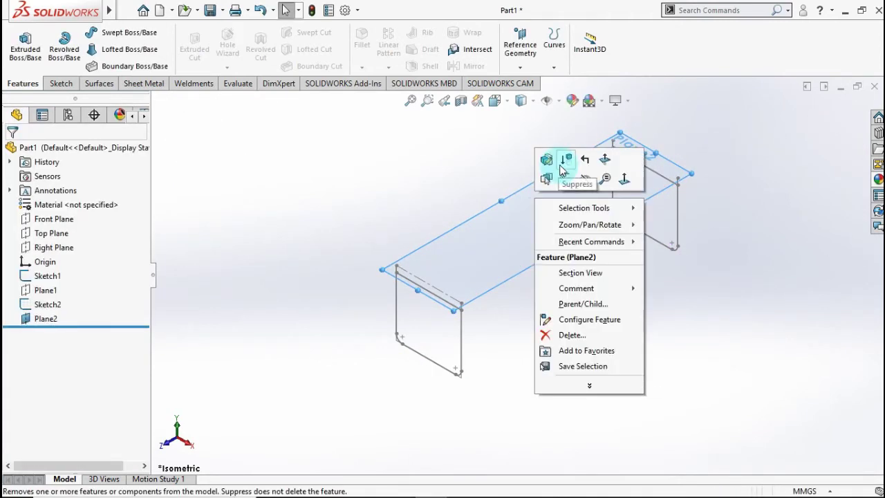
{"action": "left_click", "coordinate": [565, 179]}
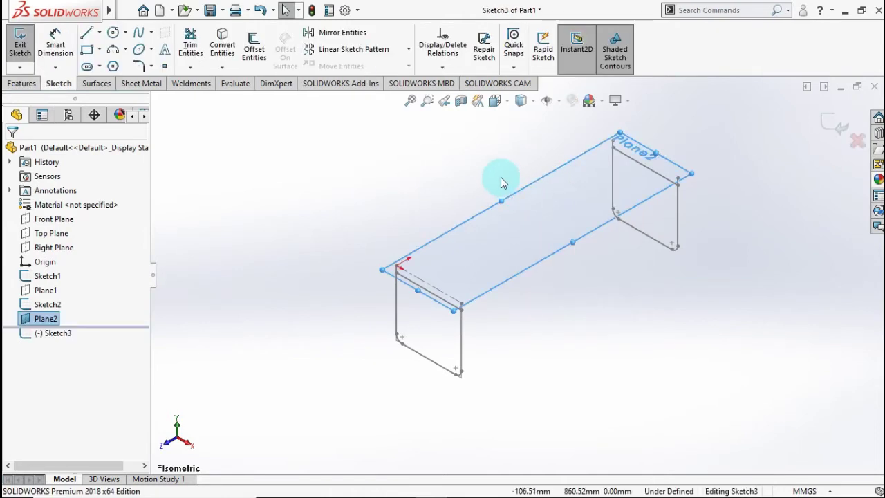
{"action": "left_click", "coordinate": [496, 175]}
{"action": "left_click", "coordinate": [83, 32]}
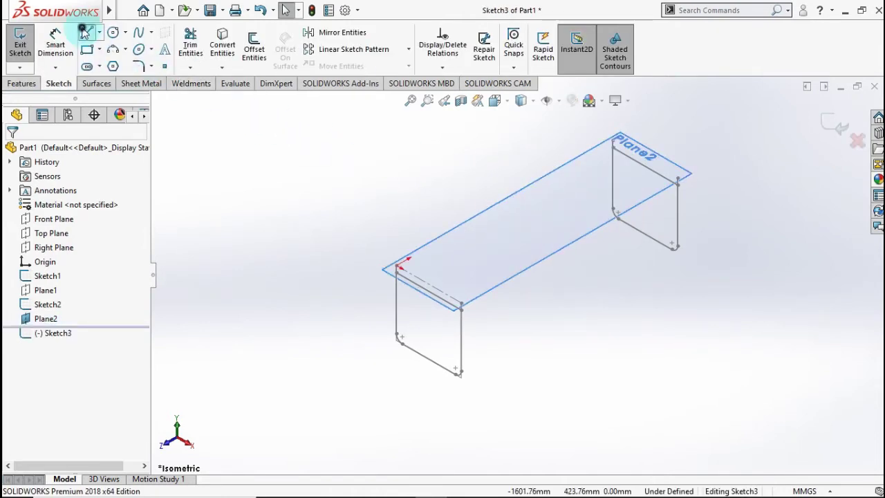
{"action": "scroll", "coordinate": [493, 237], "scroll_direction": "down", "scroll_amount": 2}
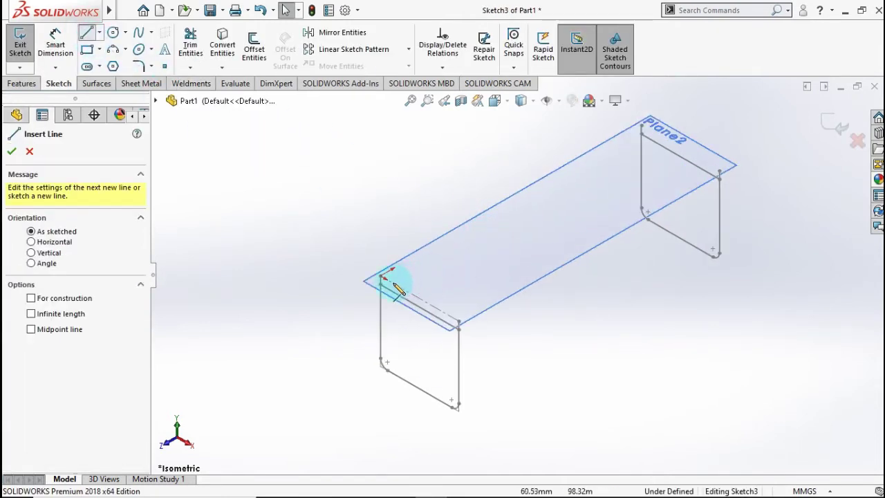
{"action": "scroll", "coordinate": [384, 282], "scroll_direction": "down", "scroll_amount": 2}
{"action": "left_click", "coordinate": [361, 288]}
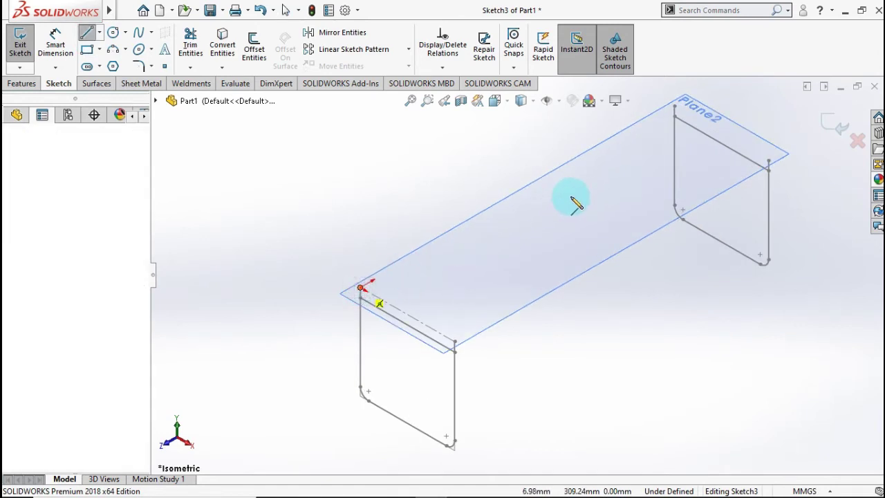
{"action": "left_click", "coordinate": [674, 107]}
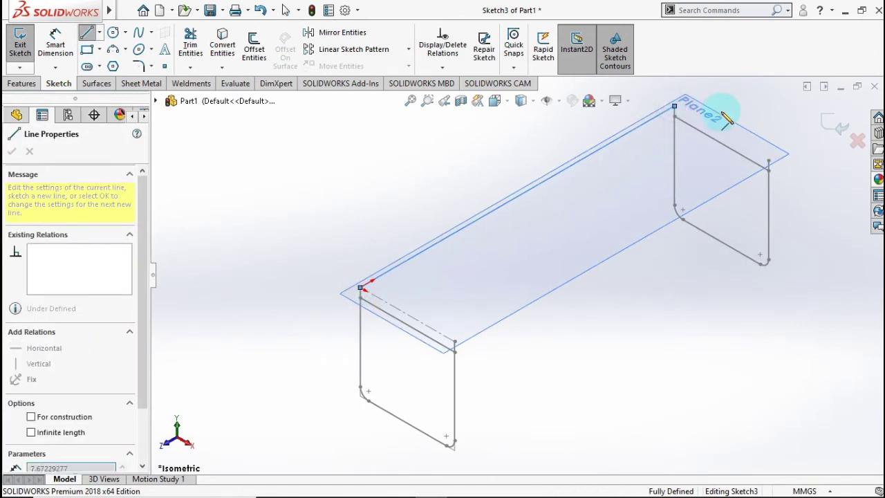
{"action": "left_click", "coordinate": [768, 161]}
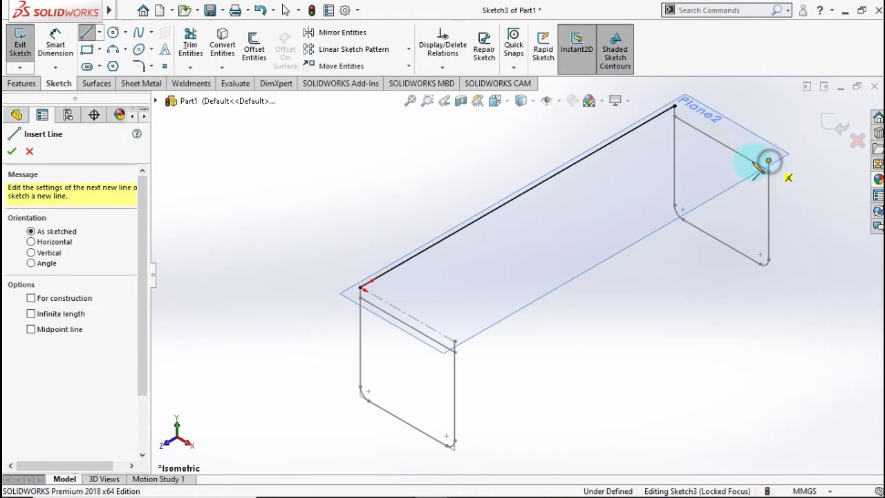
{"action": "left_click", "coordinate": [454, 341]}
{"action": "key", "text": "Escape"}
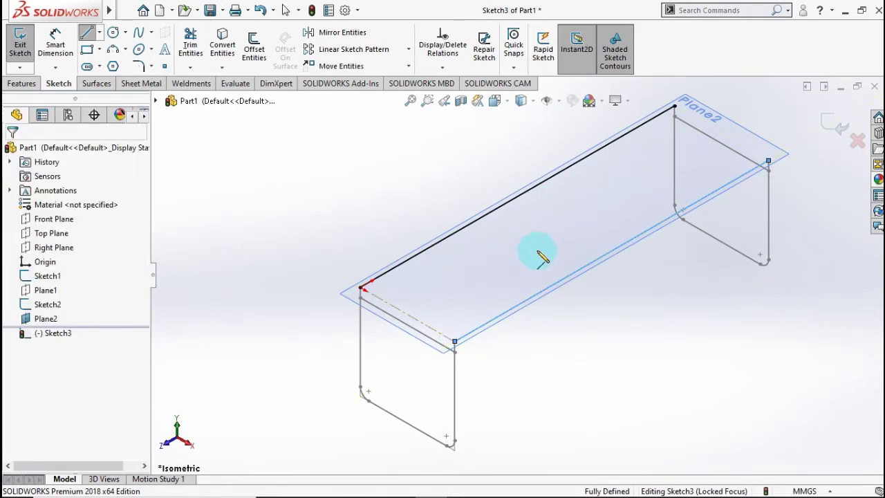
- Exit Sketch3 and hide Plane2
{"action": "left_click", "coordinate": [834, 121]}
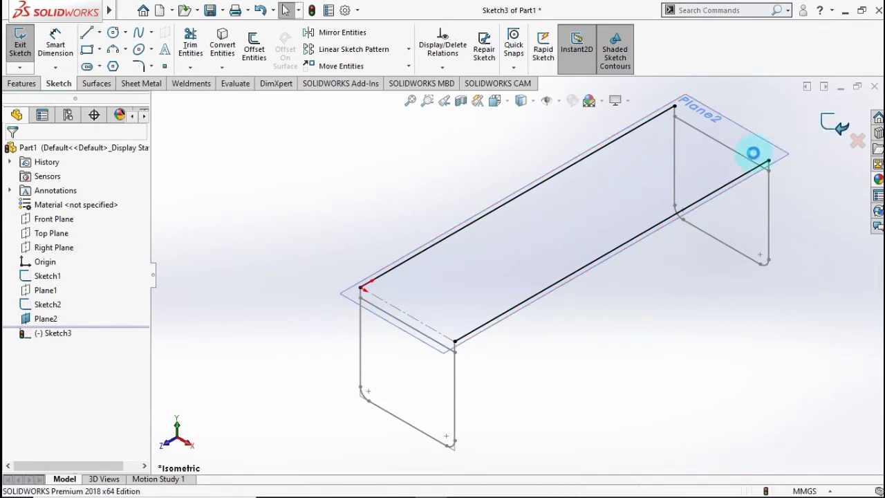
{"action": "right_click", "coordinate": [583, 209]}
{"action": "left_click", "coordinate": [634, 189]}
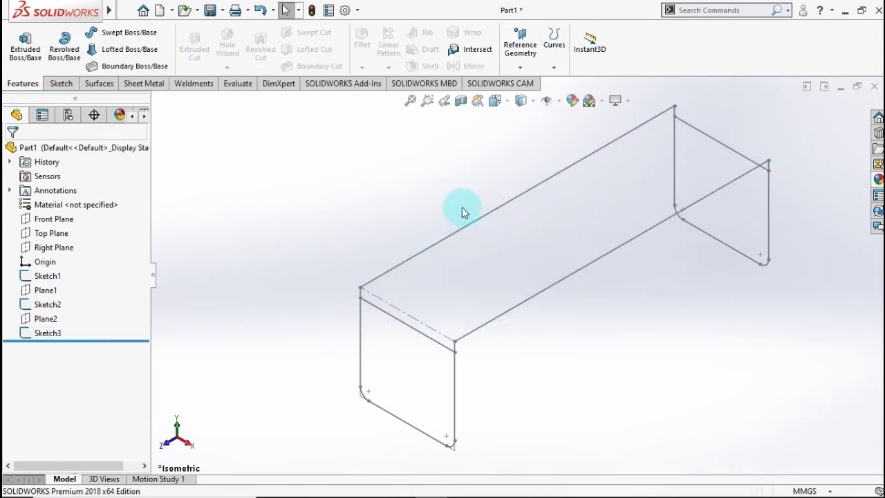
- Make the part a weldment and start an iso rectangular tube 50 x 30 x 2.6 member
{"action": "middle_click", "coordinate": [387, 234]}
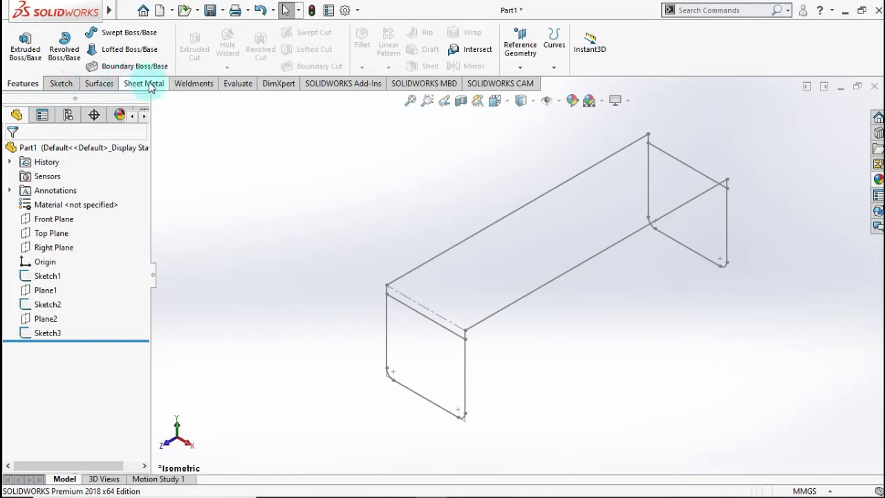
{"action": "left_click", "coordinate": [182, 84]}
{"action": "left_click", "coordinate": [57, 55]}
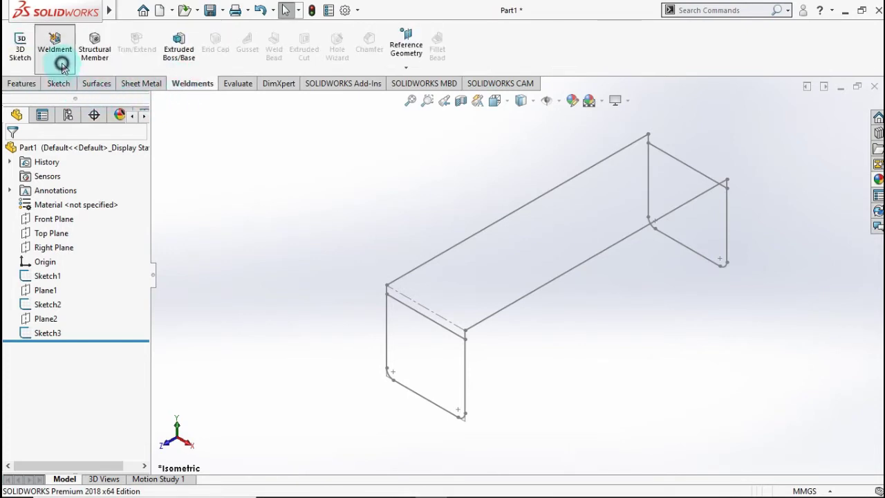
{"action": "left_click", "coordinate": [101, 57]}
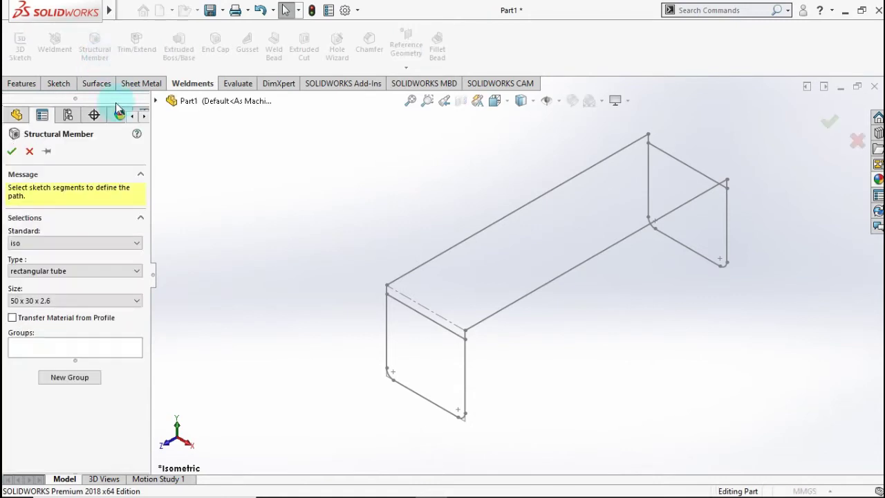
{"action": "left_click", "coordinate": [31, 301]}
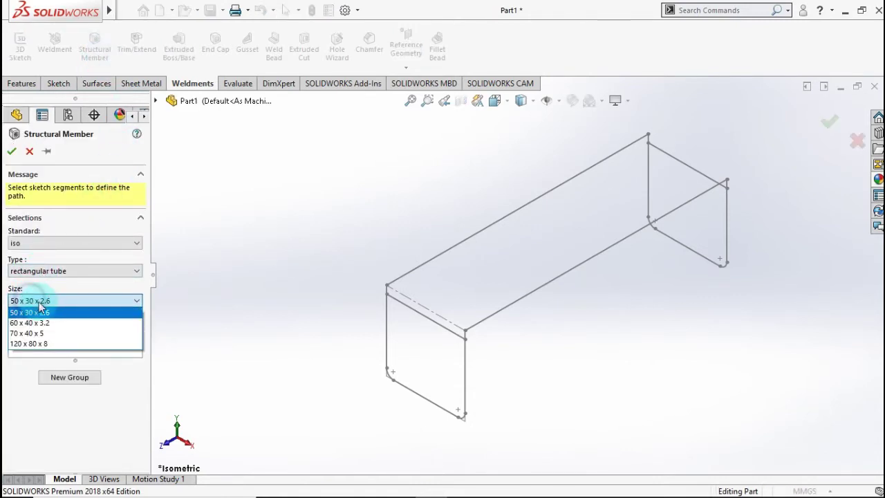
{"action": "left_click", "coordinate": [41, 313]}
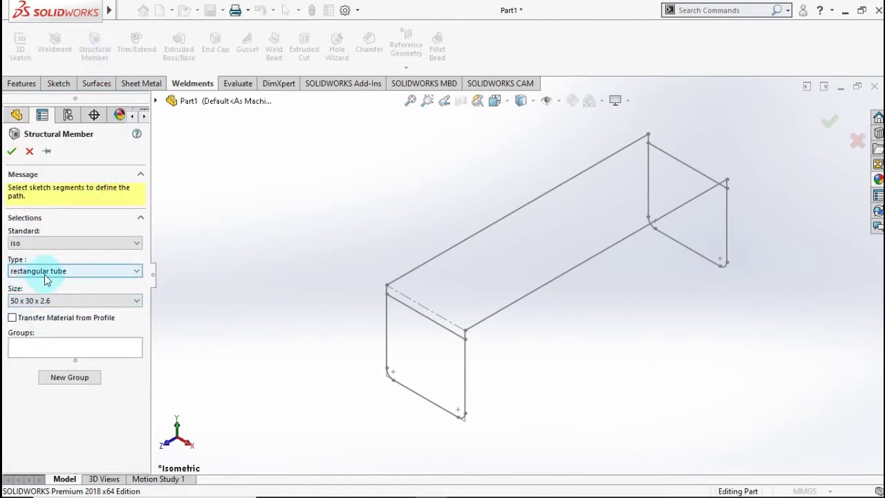
- Add the near side frame's vertical lines, corner arc and sloped bottom to the path
{"action": "left_click", "coordinate": [386, 309]}
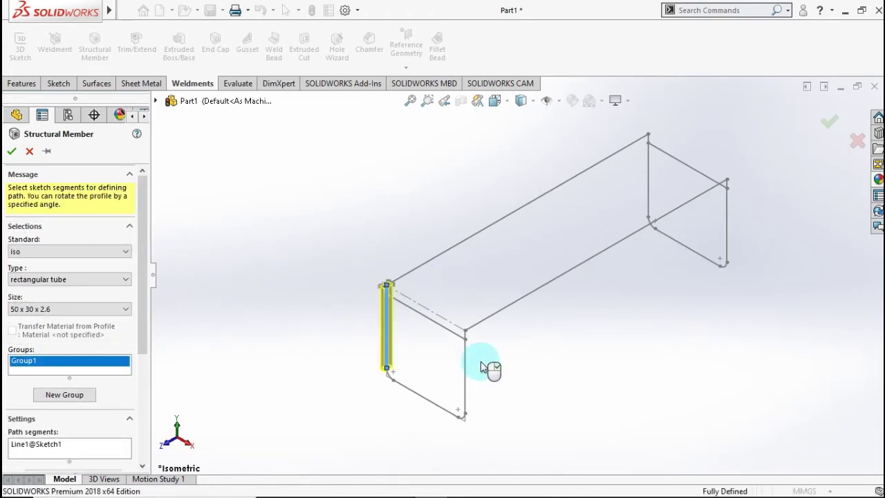
{"action": "scroll", "coordinate": [482, 367], "scroll_direction": "down", "scroll_amount": 2}
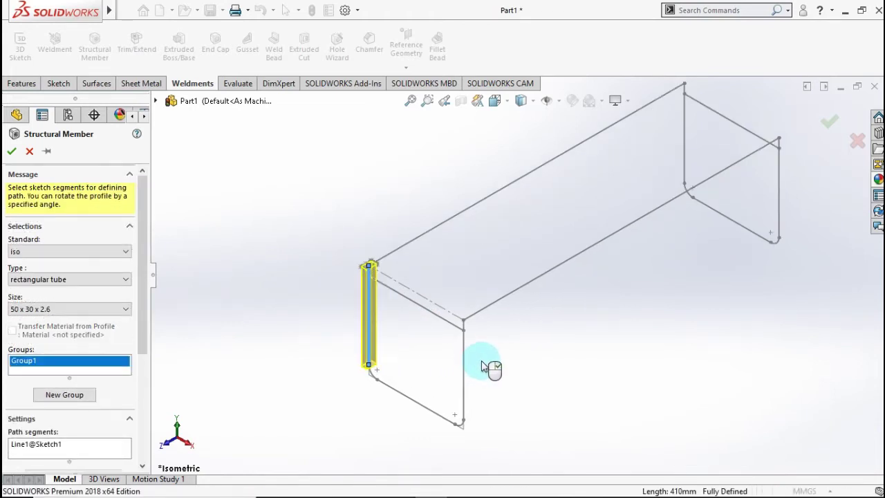
{"action": "left_click", "coordinate": [371, 378]}
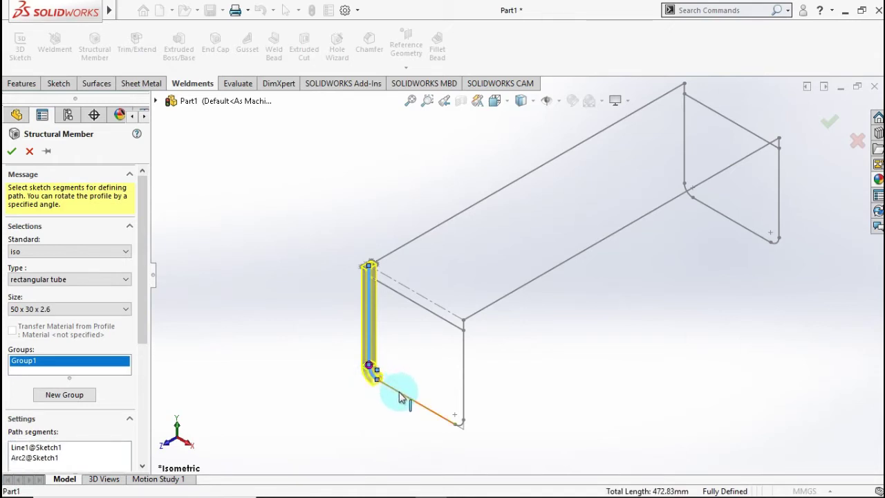
{"action": "left_click", "coordinate": [458, 417]}
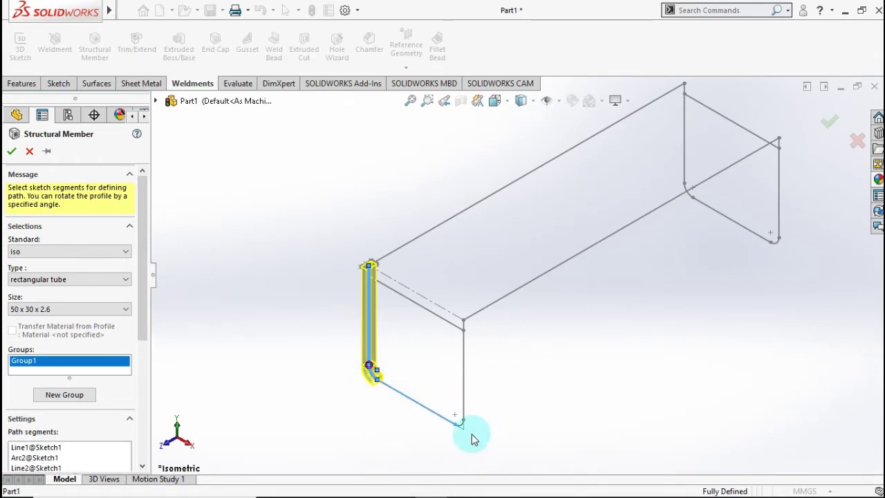
{"action": "left_click", "coordinate": [467, 390]}
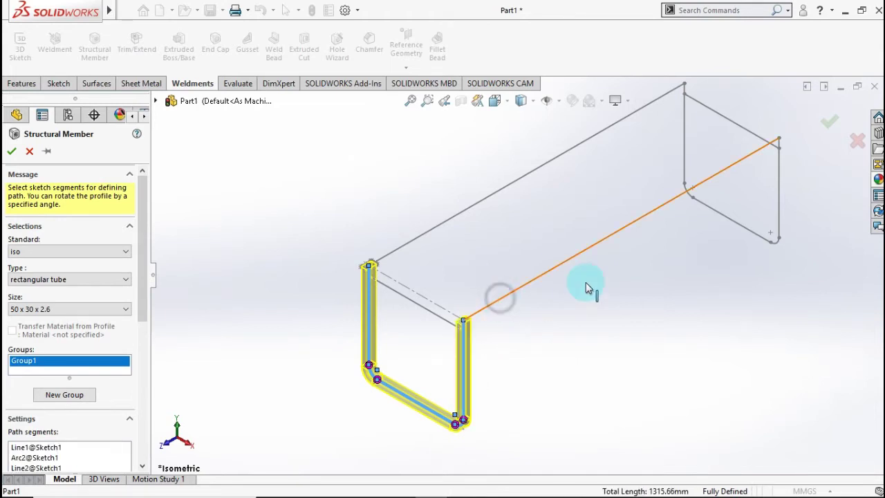
- Add the far side frame's segments and the long rear top rail to Group1
{"action": "left_click", "coordinate": [779, 219]}
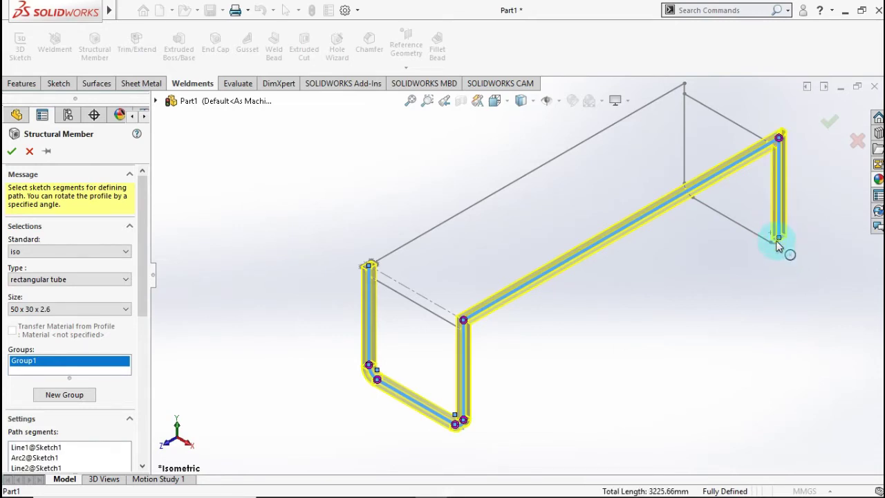
{"action": "left_click", "coordinate": [757, 251]}
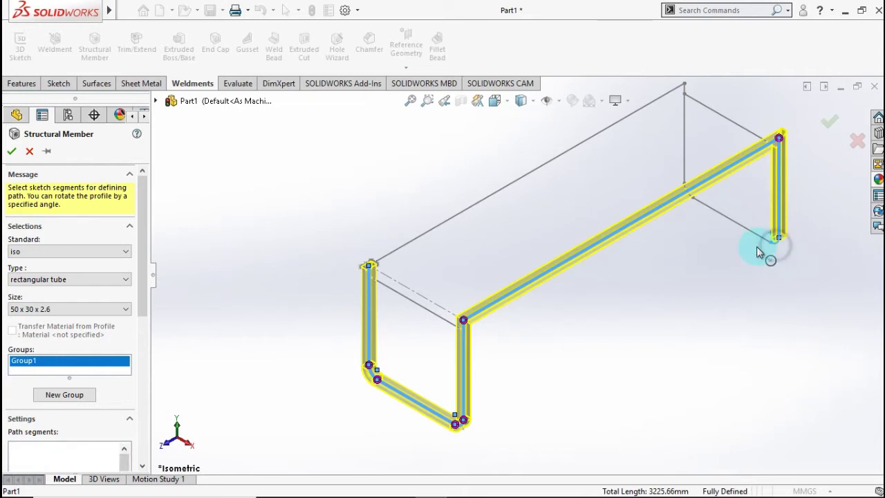
{"action": "left_click", "coordinate": [692, 206]}
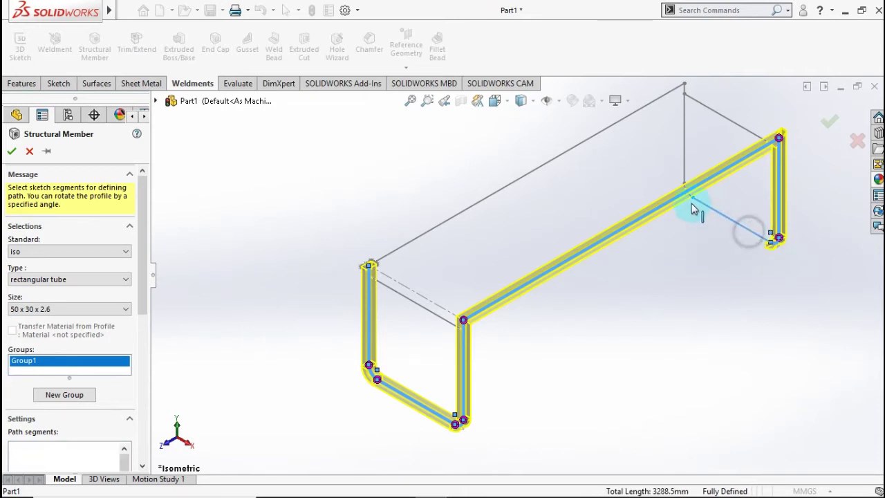
{"action": "scroll", "coordinate": [686, 163], "scroll_direction": "down", "scroll_amount": 3}
{"action": "middle_click_drag", "start_coordinate": [671, 198], "coordinate": [684, 276]}
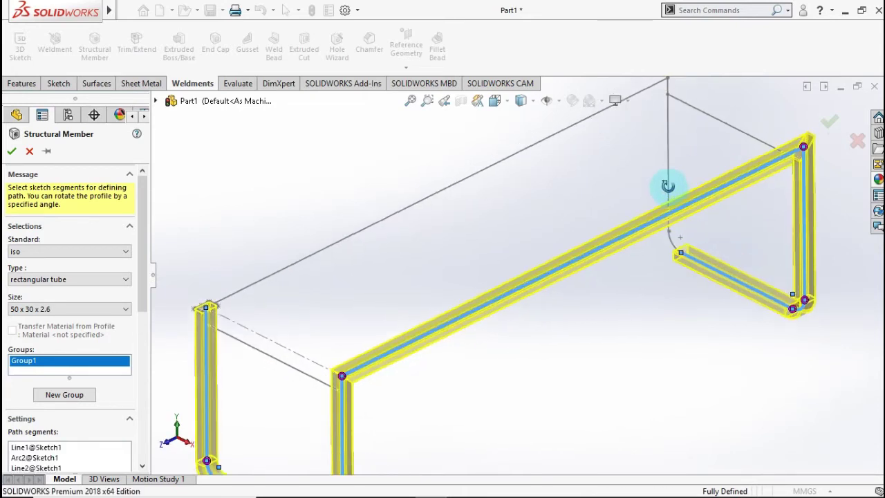
{"action": "left_click", "coordinate": [693, 268]}
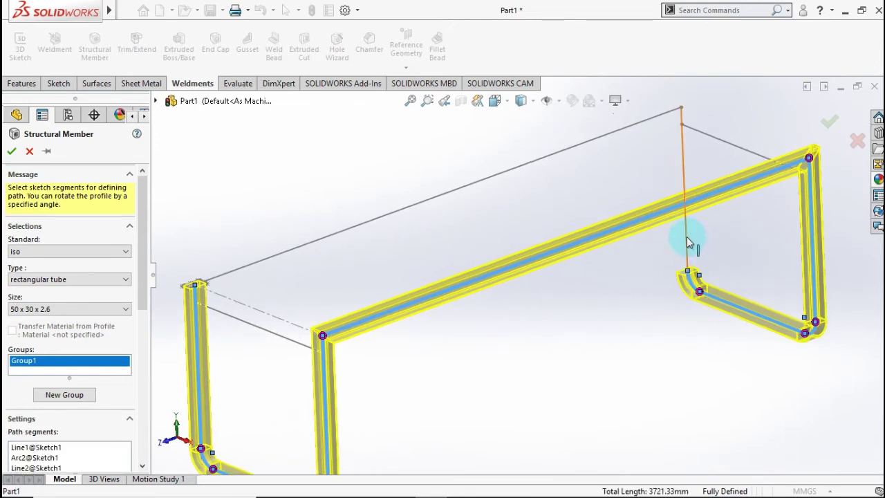
{"action": "left_click", "coordinate": [687, 242]}
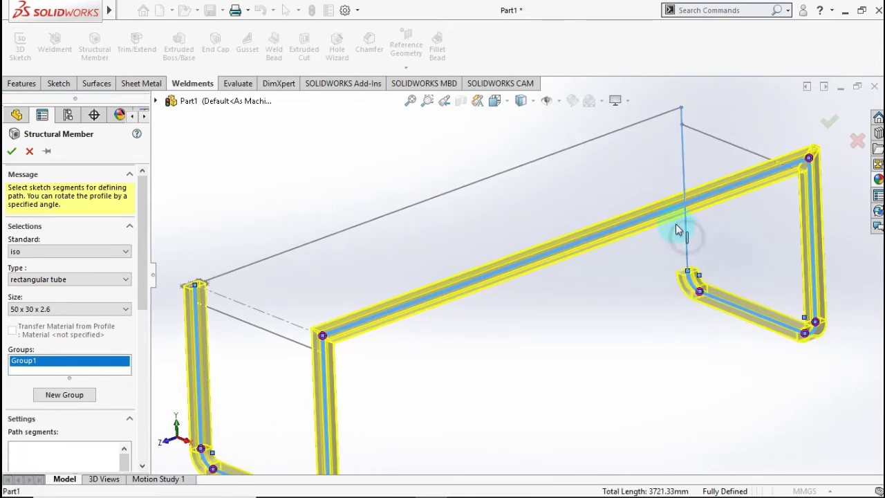
{"action": "left_click", "coordinate": [577, 150]}
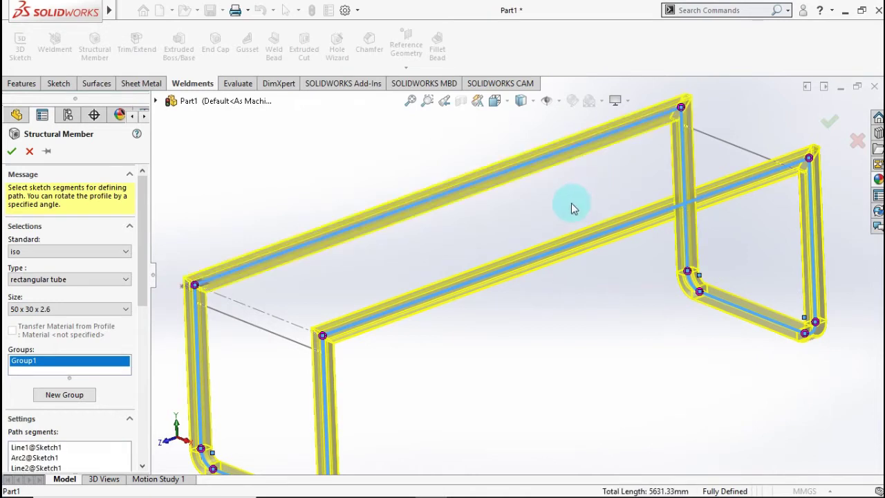
{"action": "scroll", "coordinate": [484, 238], "scroll_direction": "up", "scroll_amount": 3}
{"action": "mouse_move", "coordinate": [478, 249]}
{"action": "middle_mouse_down"}
{"action": "mouse_move", "coordinate": [489, 258]}
{"action": "mouse_move", "coordinate": [477, 262]}
{"action": "middle_mouse_up"}
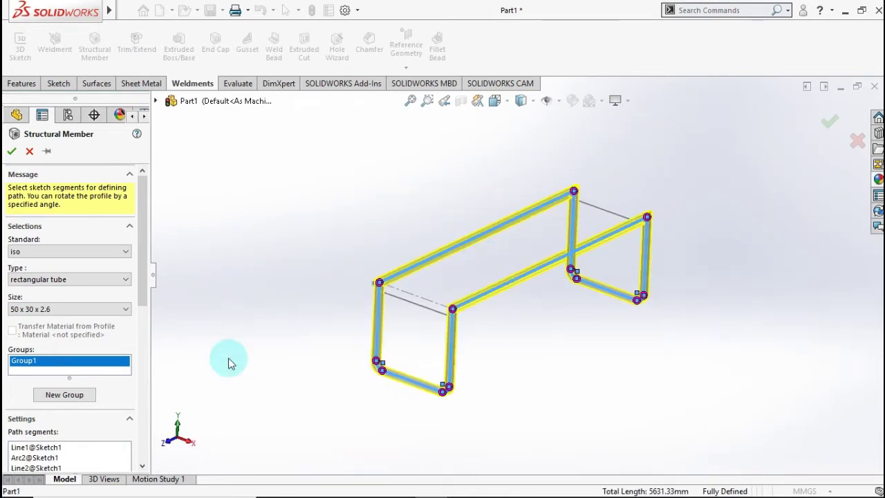
- Add the short crossbars as Group2 and create the tube member, 6531.33 mm total
{"action": "left_click", "coordinate": [65, 395]}
{"action": "scroll", "coordinate": [430, 317], "scroll_direction": "down", "scroll_amount": 1}
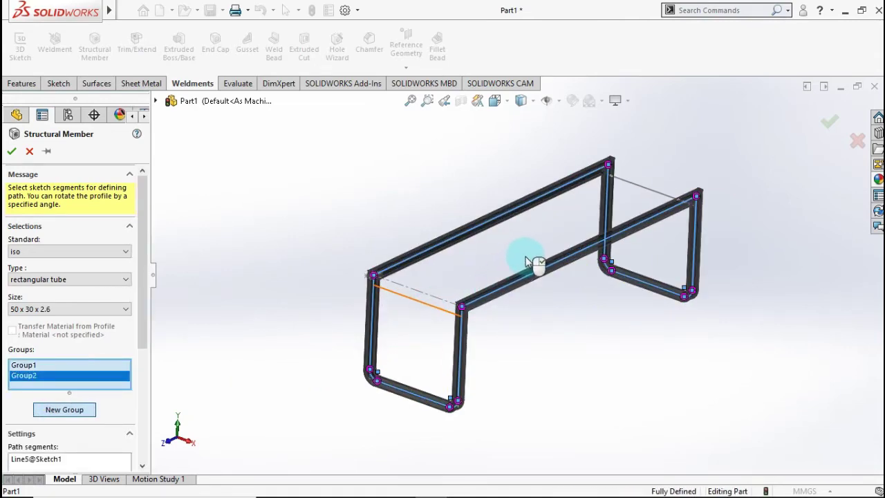
{"action": "scroll", "coordinate": [461, 339], "scroll_direction": "down", "scroll_amount": 1}
{"action": "scroll", "coordinate": [476, 327], "scroll_direction": "down", "scroll_amount": 1}
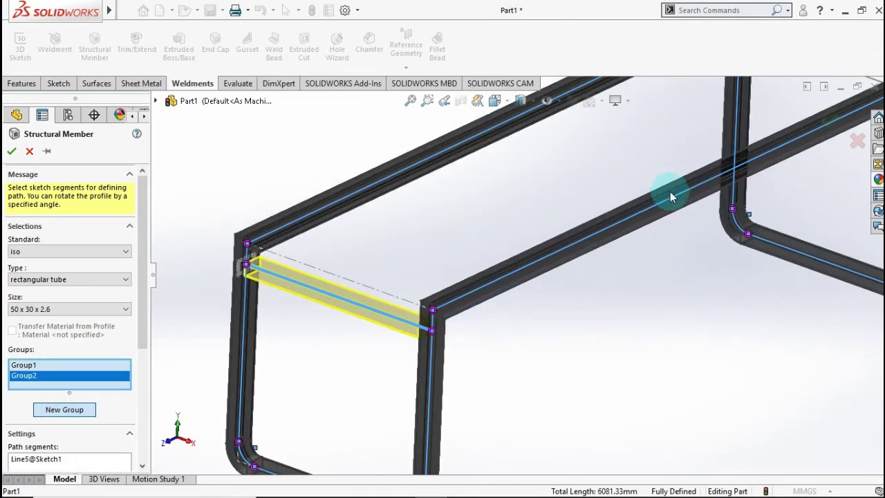
{"action": "scroll", "coordinate": [717, 178], "scroll_direction": "up", "scroll_amount": 2}
{"action": "left_click", "coordinate": [731, 129]}
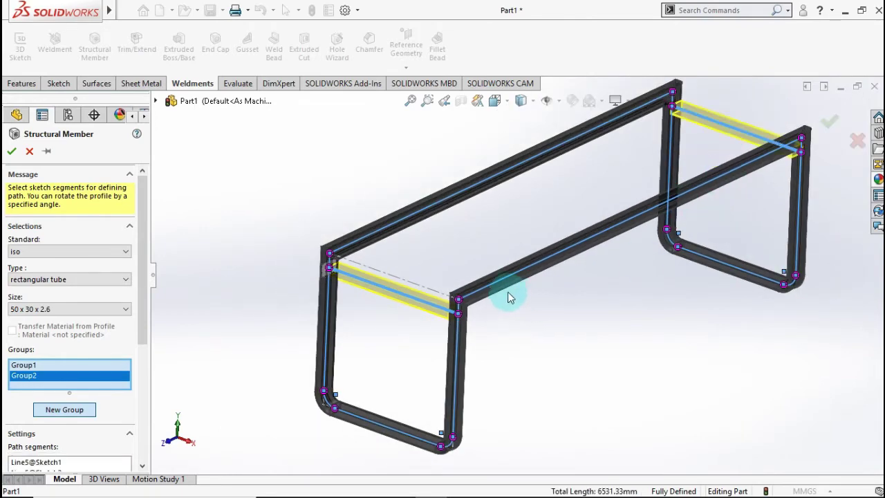
{"action": "scroll", "coordinate": [508, 297], "scroll_direction": "down", "scroll_amount": 3}
{"action": "mouse_move", "coordinate": [444, 334]}
{"action": "middle_mouse_down"}
{"action": "mouse_move", "coordinate": [475, 307]}
{"action": "mouse_move", "coordinate": [489, 309]}
{"action": "middle_mouse_up"}
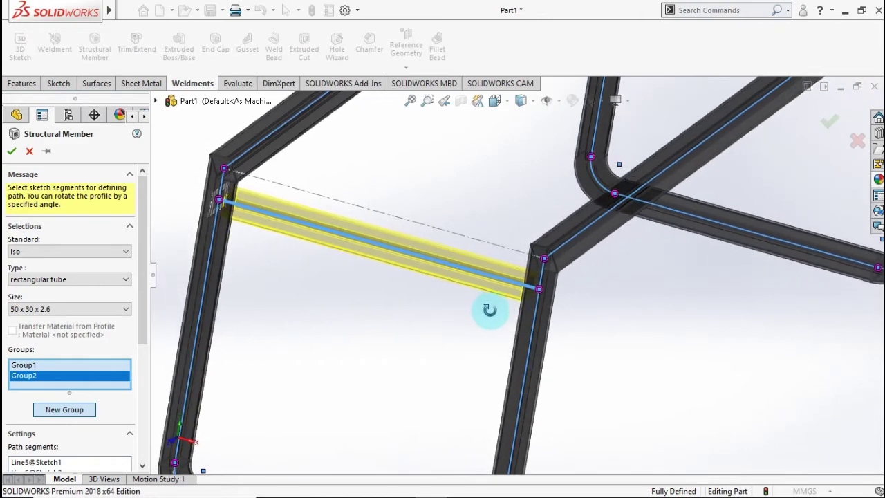
{"action": "scroll", "coordinate": [616, 316], "scroll_direction": "up", "scroll_amount": 2}
{"action": "scroll", "coordinate": [616, 316], "scroll_direction": "up", "scroll_amount": 2}
{"action": "scroll", "coordinate": [622, 312], "scroll_direction": "up", "scroll_amount": 2}
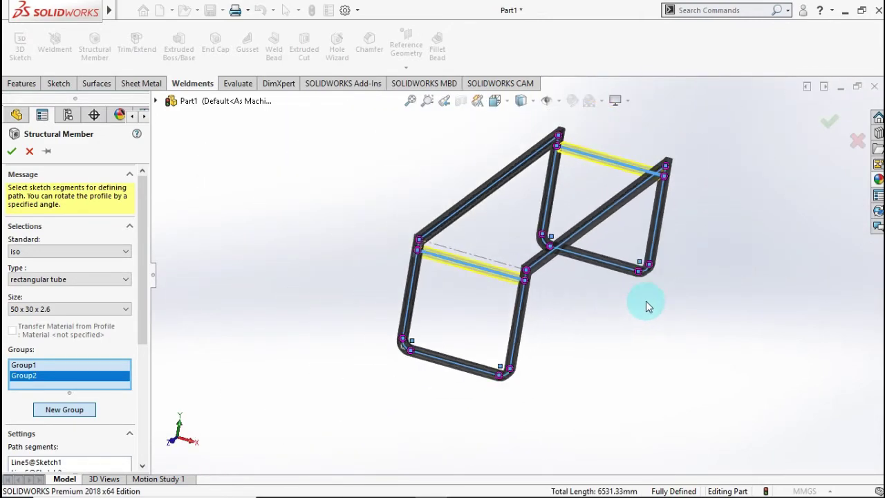
{"action": "left_click", "coordinate": [827, 123]}
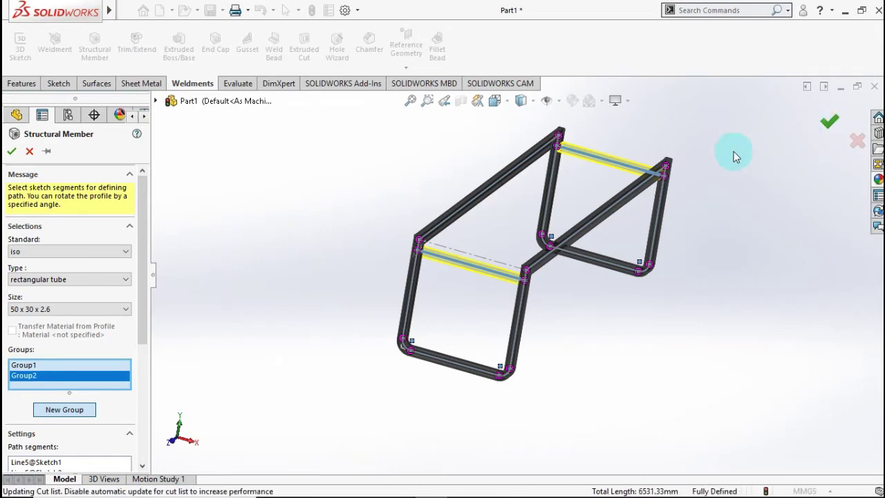
- Hide Sketch1, Sketch2 and Sketch3 so only the tube frame is visible
{"action": "scroll", "coordinate": [612, 172], "scroll_direction": "down", "scroll_amount": 1}
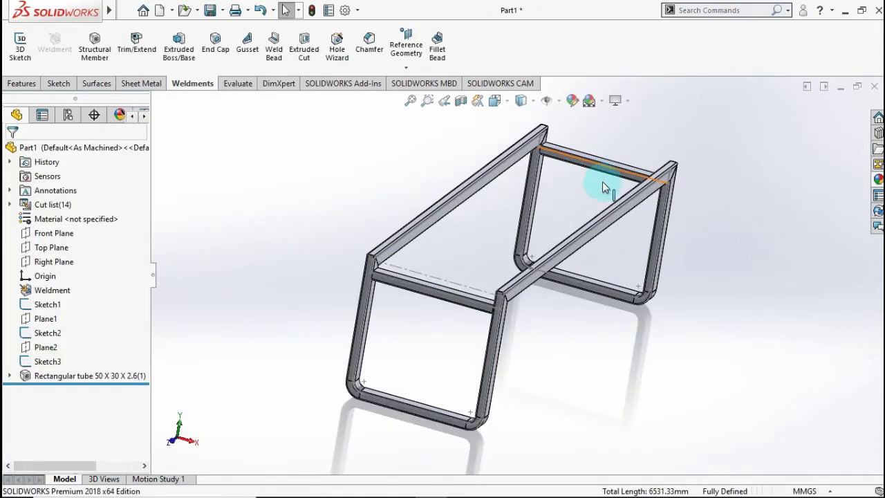
{"action": "mouse_move", "coordinate": [575, 192]}
{"action": "middle_mouse_down"}
{"action": "mouse_move", "coordinate": [557, 191]}
{"action": "mouse_move", "coordinate": [538, 231]}
{"action": "mouse_move", "coordinate": [468, 251]}
{"action": "mouse_move", "coordinate": [455, 231]}
{"action": "mouse_move", "coordinate": [381, 224]}
{"action": "mouse_move", "coordinate": [339, 238]}
{"action": "mouse_move", "coordinate": [323, 257]}
{"action": "mouse_move", "coordinate": [302, 256]}
{"action": "mouse_move", "coordinate": [259, 296]}
{"action": "mouse_move", "coordinate": [283, 259]}
{"action": "mouse_move", "coordinate": [315, 257]}
{"action": "mouse_move", "coordinate": [435, 205]}
{"action": "mouse_move", "coordinate": [482, 228]}
{"action": "middle_mouse_up"}
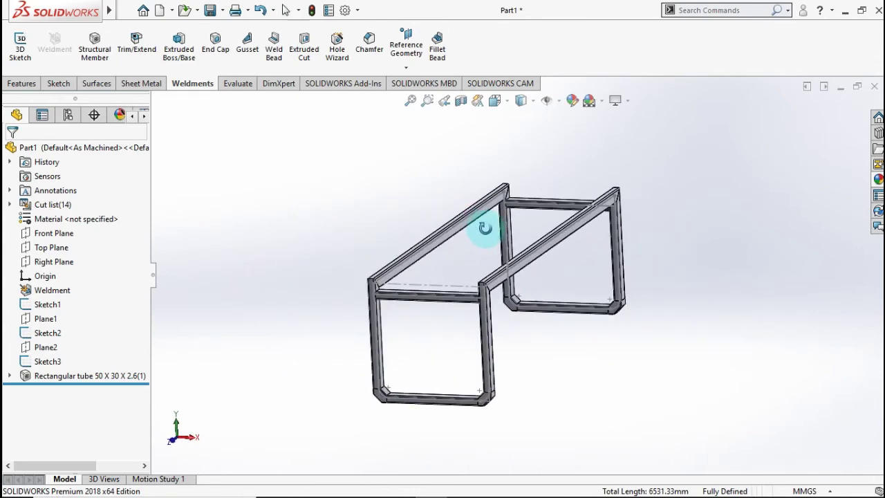
{"action": "left_click", "coordinate": [45, 304]}
{"action": "left_click", "coordinate": [47, 332], "text": "ctrl"}
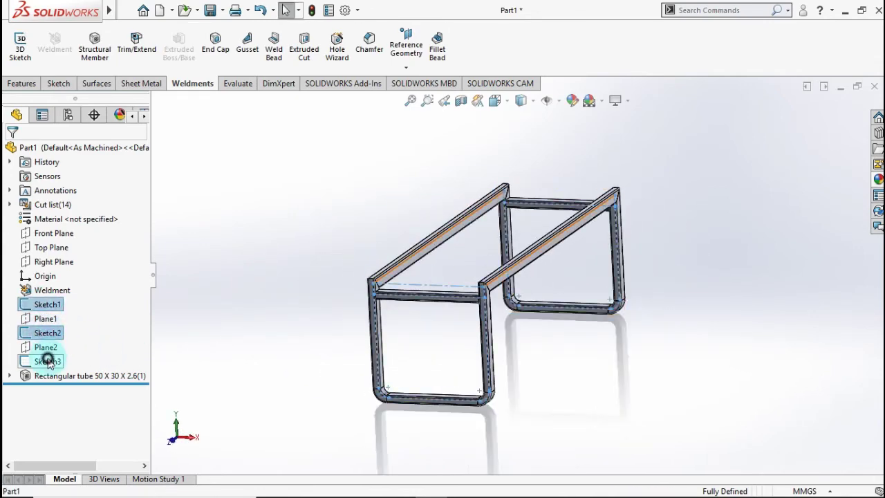
{"action": "left_click", "coordinate": [47, 361], "text": "ctrl"}
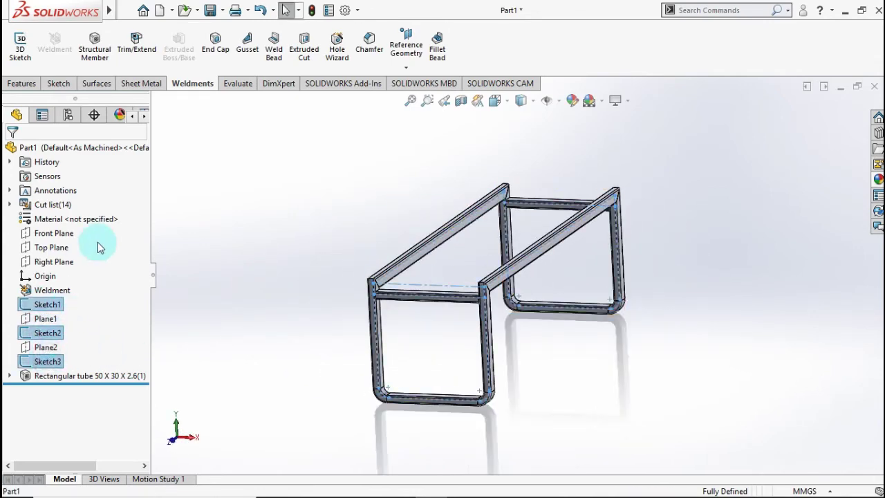
{"action": "right_click", "coordinate": [45, 310]}
{"action": "left_click", "coordinate": [55, 270]}
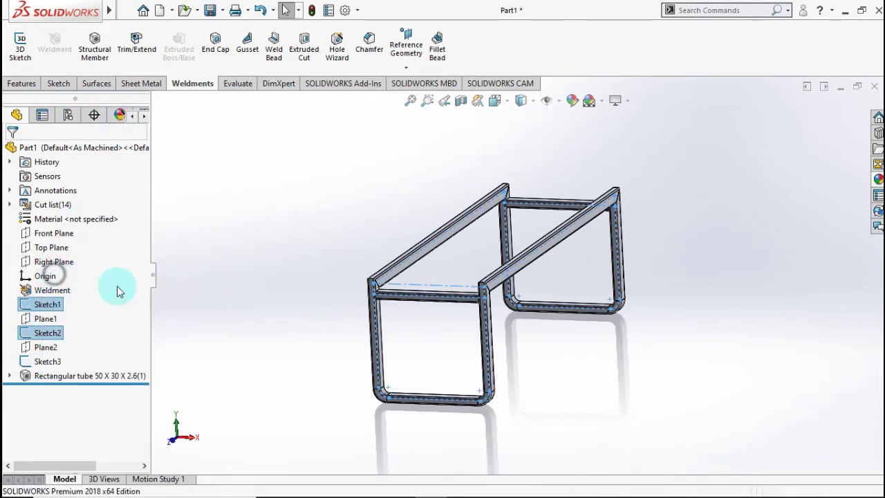
{"action": "mouse_move", "coordinate": [316, 271]}
{"action": "middle_mouse_down"}
{"action": "mouse_move", "coordinate": [344, 249]}
{"action": "mouse_move", "coordinate": [330, 277]}
{"action": "middle_mouse_up"}
- From the Top view, start Sketch12 on the lower crossbar face of the frame
{"action": "key", "text": "ctrl+1"}
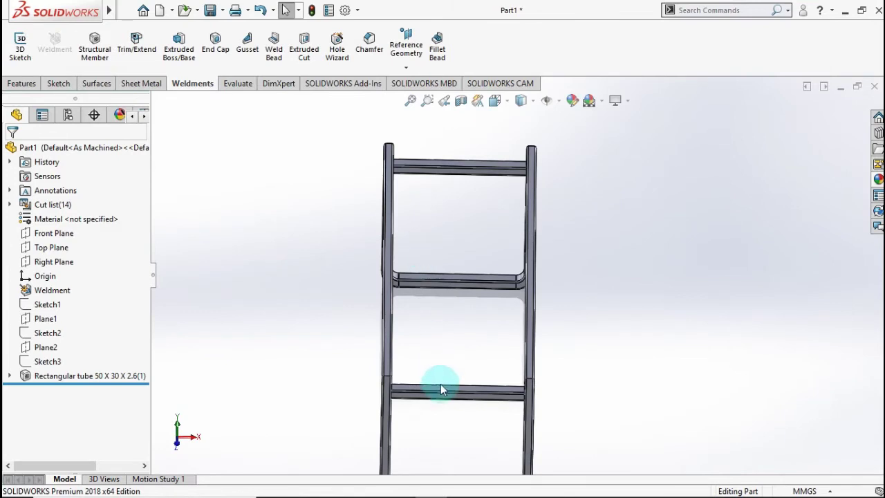
{"action": "scroll", "coordinate": [440, 389], "scroll_direction": "down", "scroll_amount": 2}
{"action": "scroll", "coordinate": [437, 408], "scroll_direction": "down", "scroll_amount": 2}
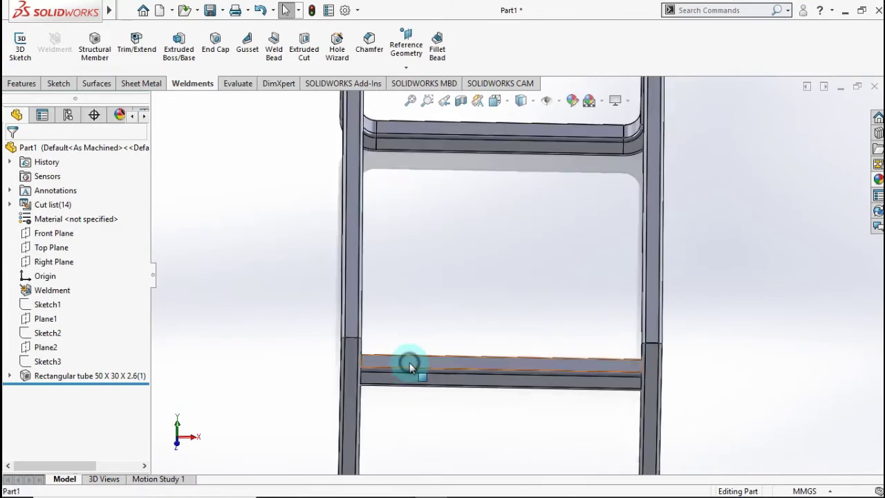
{"action": "left_click", "coordinate": [411, 365]}
{"action": "left_click", "coordinate": [463, 329]}
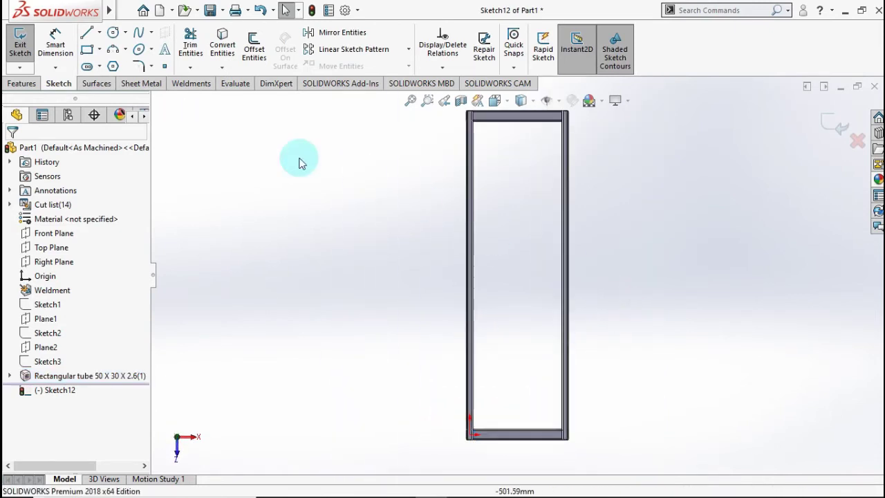
- Draw a long narrow corner rectangle down the frame's left side as the first slat outline
{"action": "left_click", "coordinate": [87, 50]}
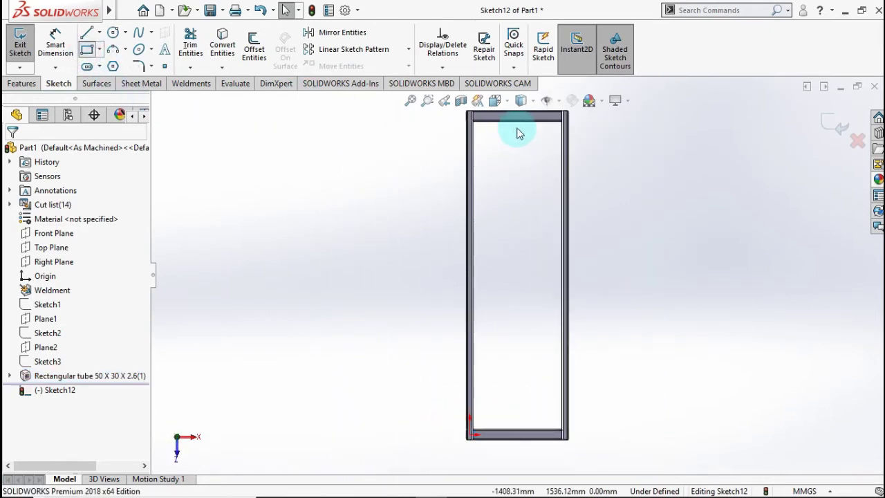
{"action": "left_click", "coordinate": [476, 115]}
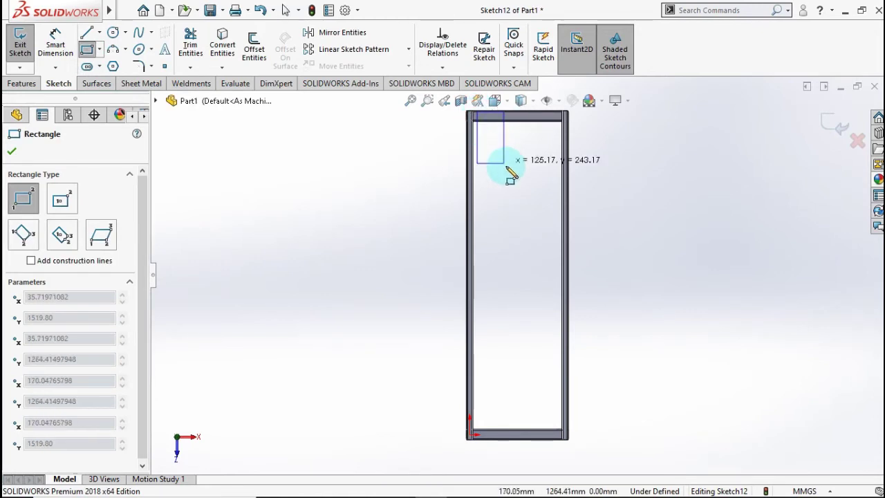
{"action": "left_click", "coordinate": [506, 441]}
{"action": "scroll", "coordinate": [504, 148], "scroll_direction": "down", "scroll_amount": 1}
{"action": "scroll", "coordinate": [481, 178], "scroll_direction": "down", "scroll_amount": 1}
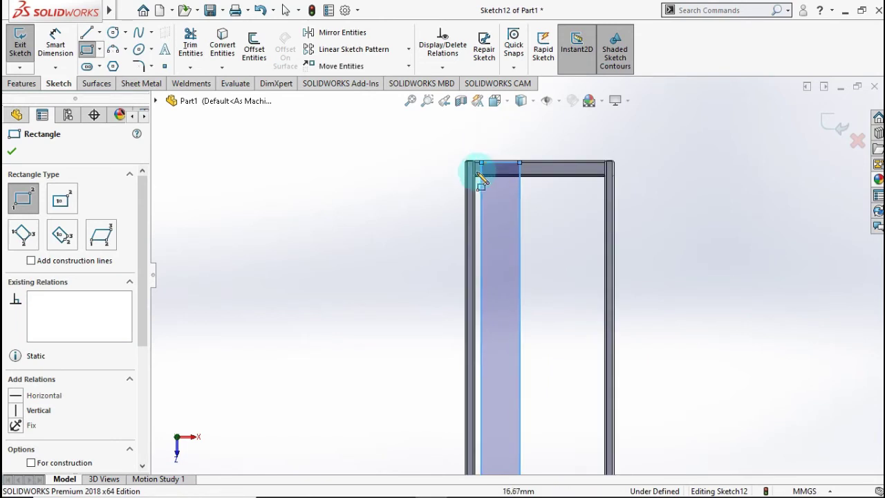
{"action": "scroll", "coordinate": [467, 149], "scroll_direction": "down", "scroll_amount": 1}
{"action": "left_click", "coordinate": [55, 45]}
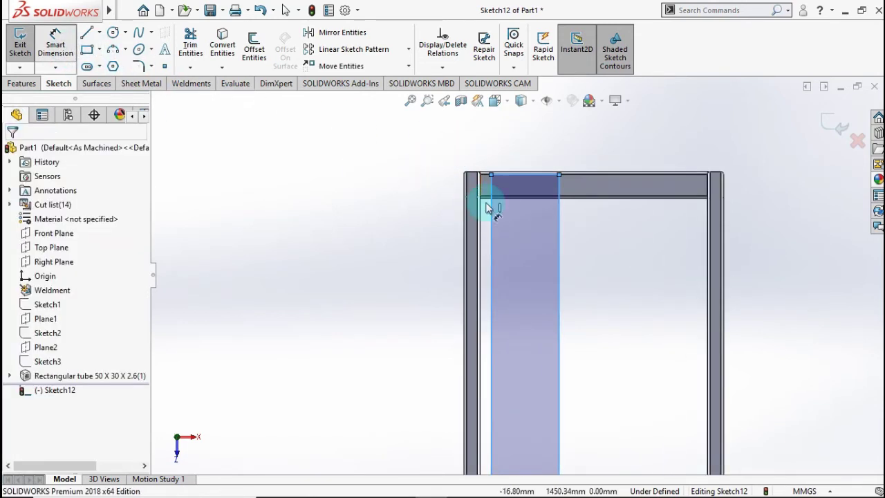
{"action": "scroll", "coordinate": [487, 208], "scroll_direction": "down", "scroll_amount": 1}
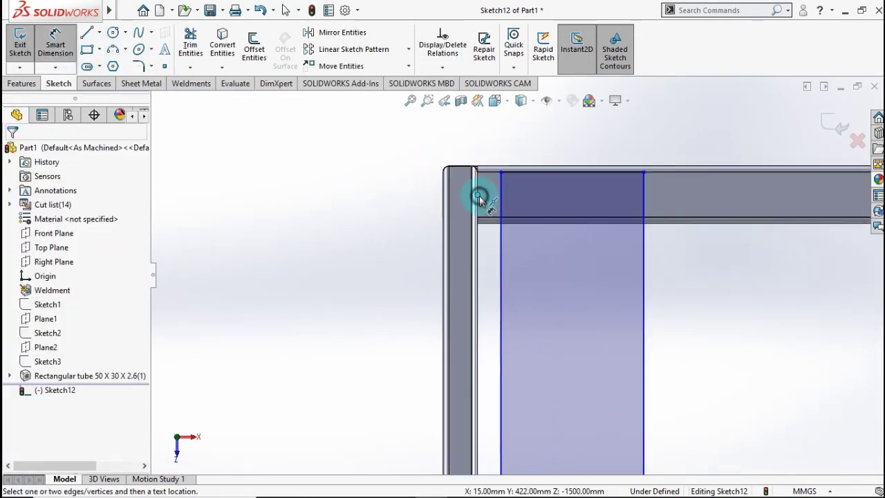
{"action": "scroll", "coordinate": [487, 227], "scroll_direction": "down", "scroll_amount": 1}
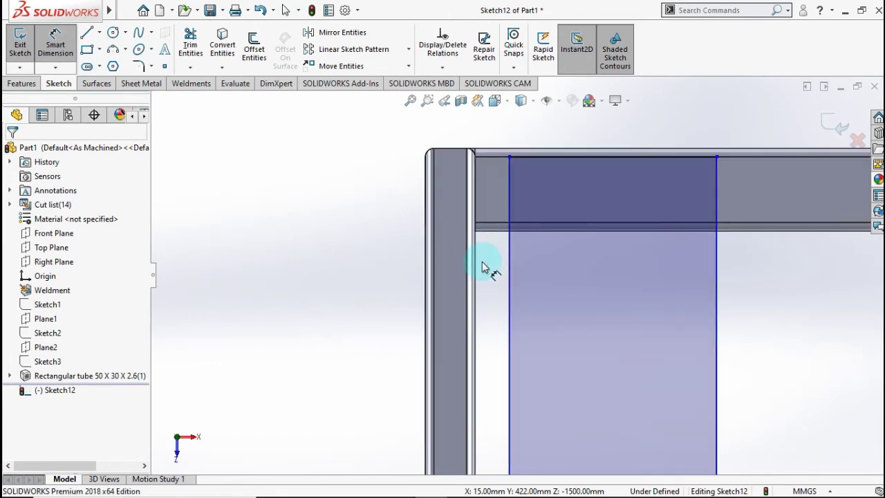
- Dimension the slat's left edge 15 mm in from the frame's inner edge
{"action": "left_click", "coordinate": [475, 269]}
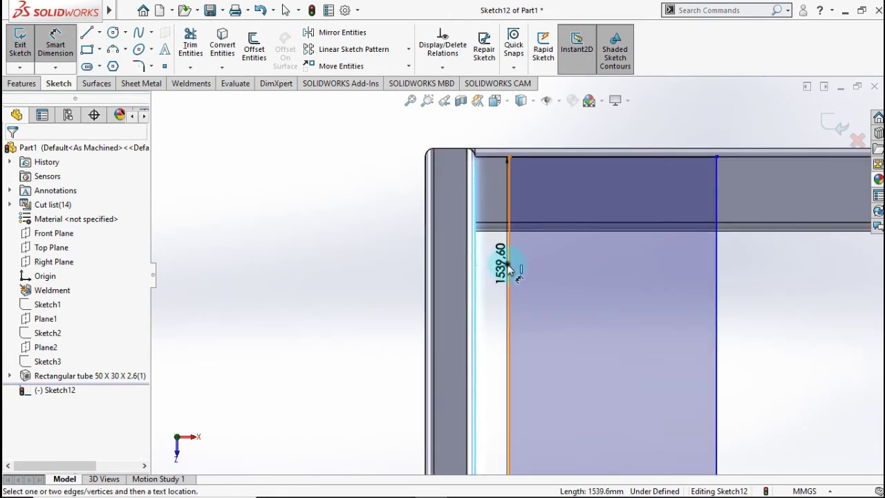
{"action": "left_click", "coordinate": [503, 264]}
{"action": "key", "text": "Escape"}
{"action": "left_click", "coordinate": [485, 143]}
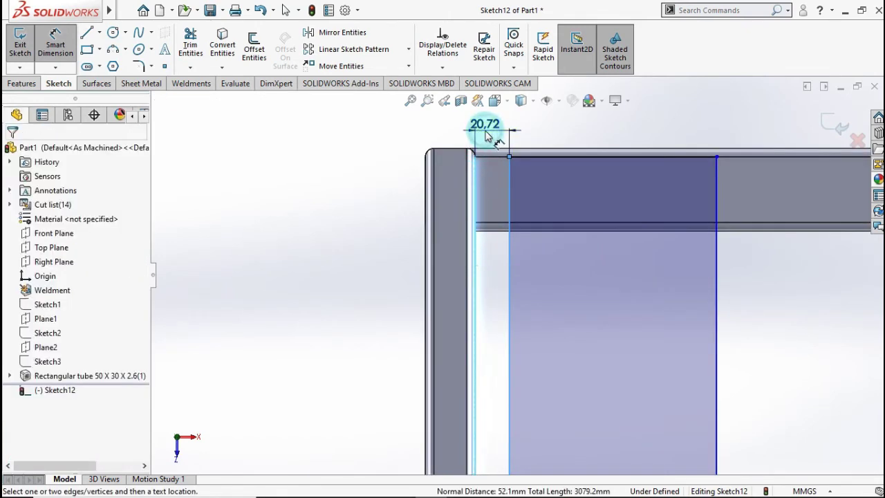
{"action": "left_click", "coordinate": [489, 138]}
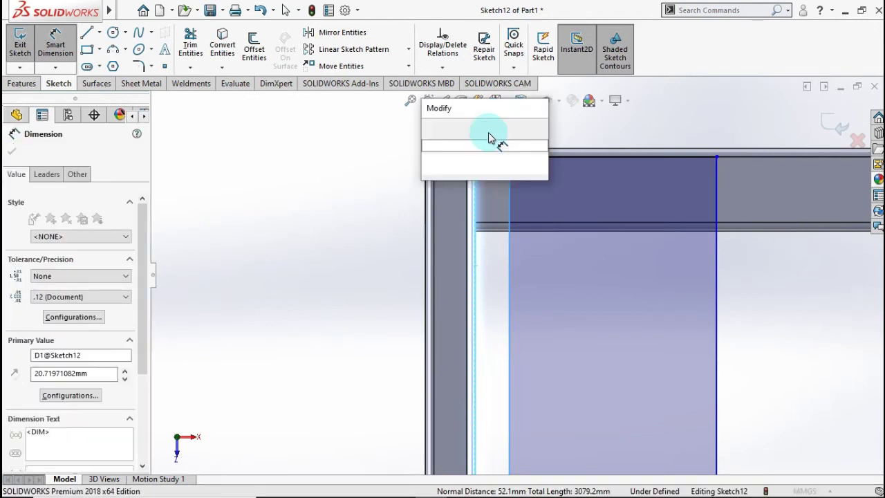
{"action": "type", "text": "15"}
{"action": "key", "text": "Return"}
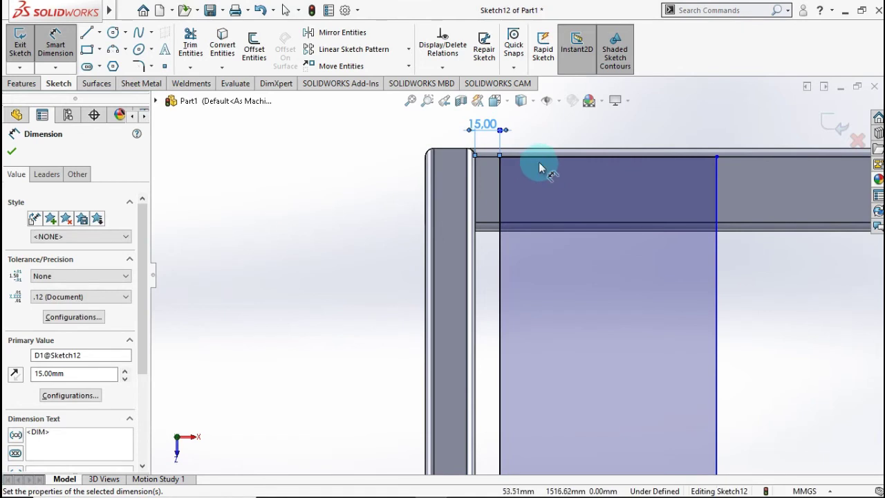
- Dimension the slat's top edge to a 50 mm width
{"action": "left_click", "coordinate": [548, 142]}
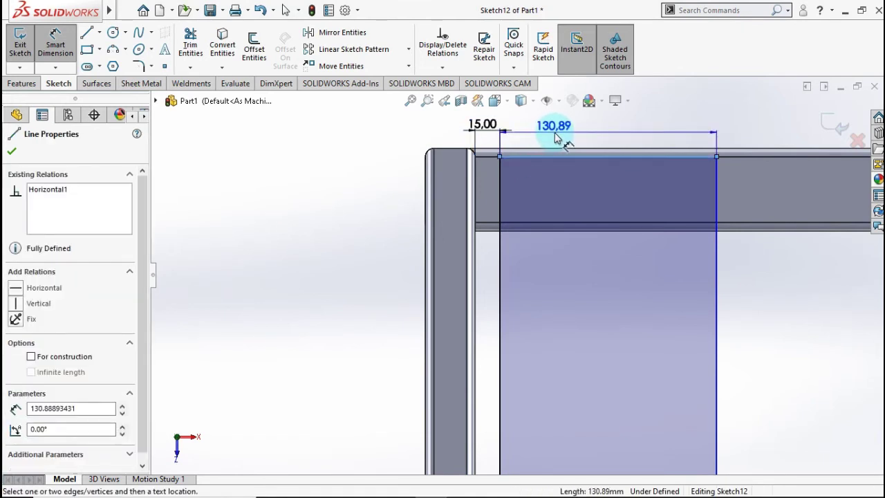
{"action": "left_click", "coordinate": [559, 134]}
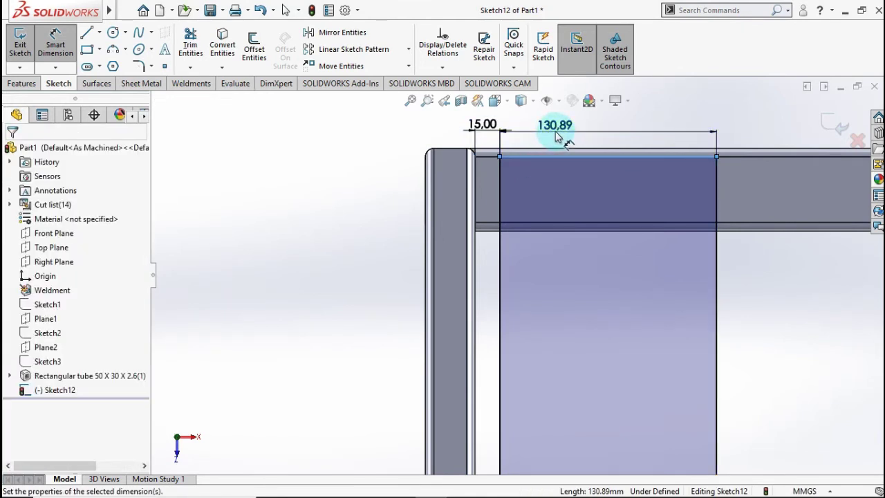
{"action": "left_click", "coordinate": [558, 139]}
{"action": "type", "text": "50"}
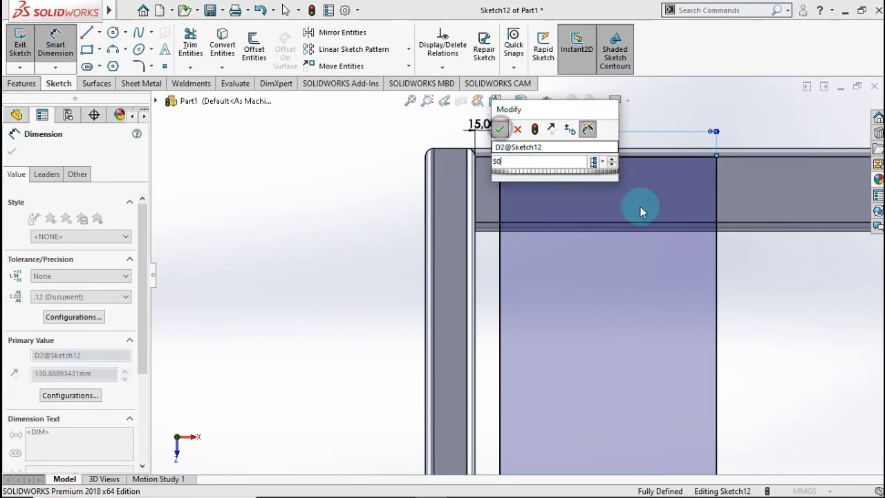
{"action": "key", "text": "Return"}
{"action": "scroll", "coordinate": [719, 231], "scroll_direction": "up", "scroll_amount": 2}
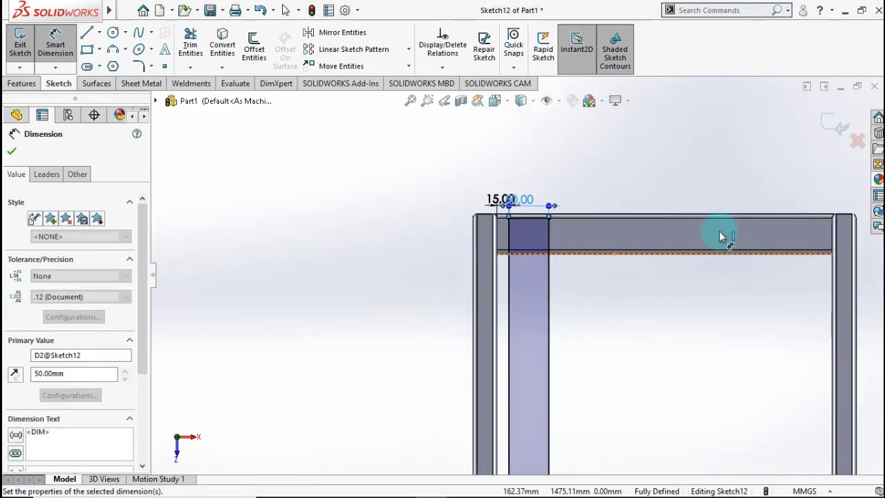
{"action": "scroll", "coordinate": [719, 231], "scroll_direction": "up", "scroll_amount": 1}
{"action": "scroll", "coordinate": [719, 233], "scroll_direction": "down", "scroll_amount": 1}
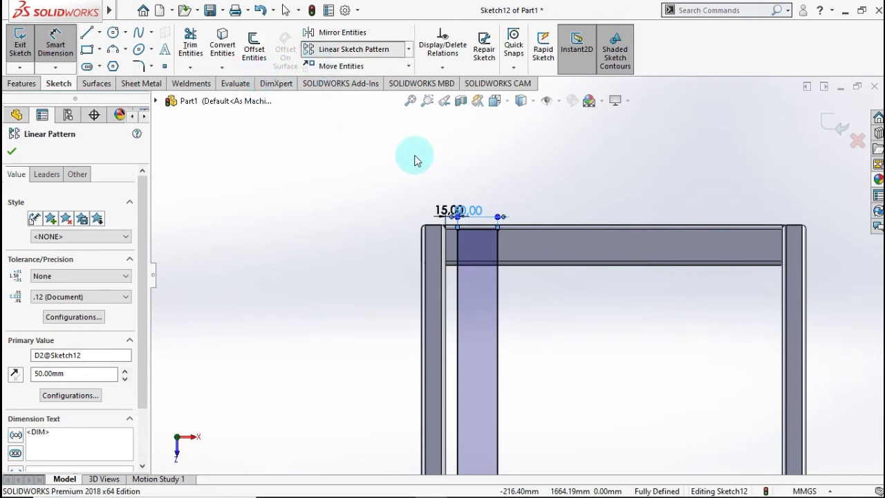
- Select all four edges of the slat rectangle for the linear sketch pattern
{"action": "left_click", "coordinate": [458, 246]}
{"action": "left_click", "coordinate": [473, 232]}
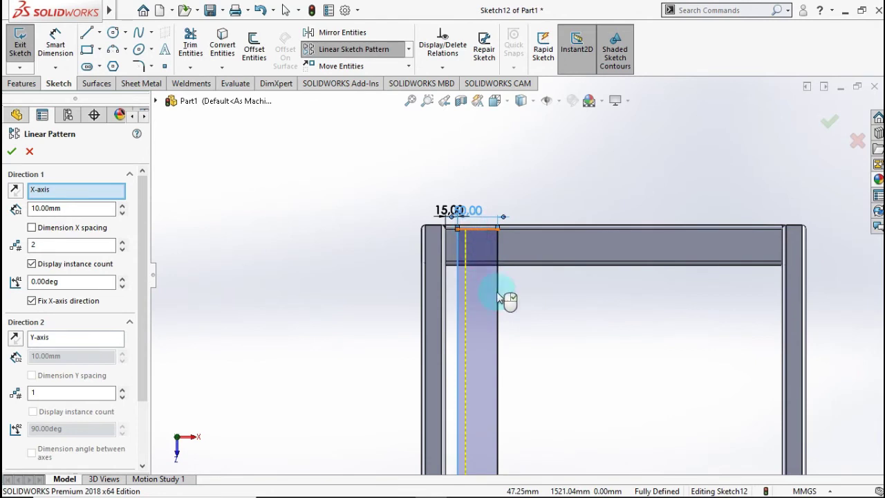
{"action": "scroll", "coordinate": [498, 391], "scroll_direction": "up", "scroll_amount": 5}
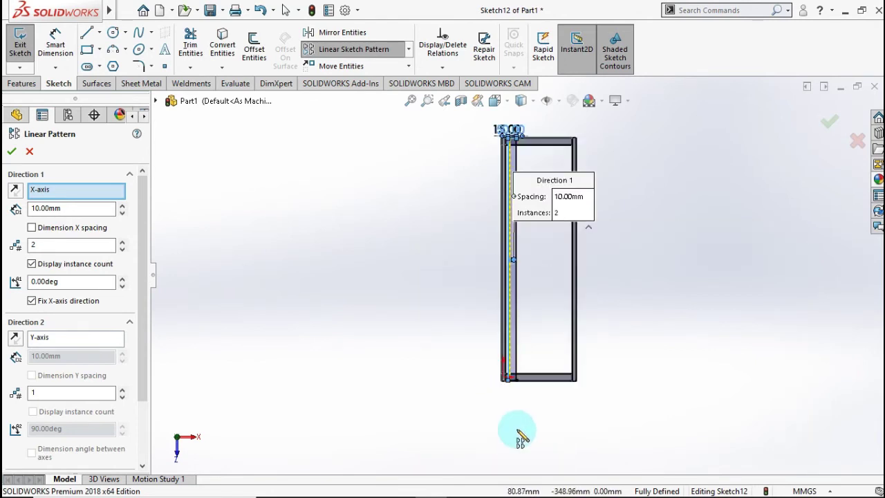
{"action": "scroll", "coordinate": [520, 377], "scroll_direction": "down", "scroll_amount": 3}
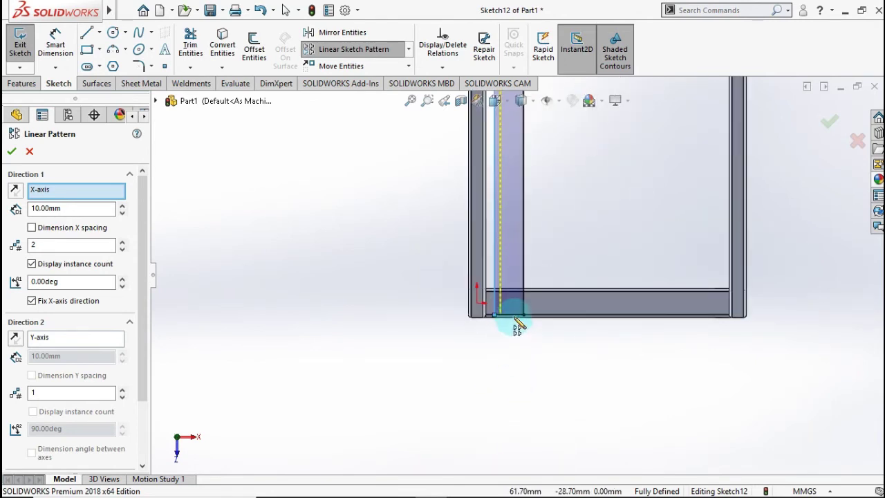
{"action": "left_click", "coordinate": [523, 262]}
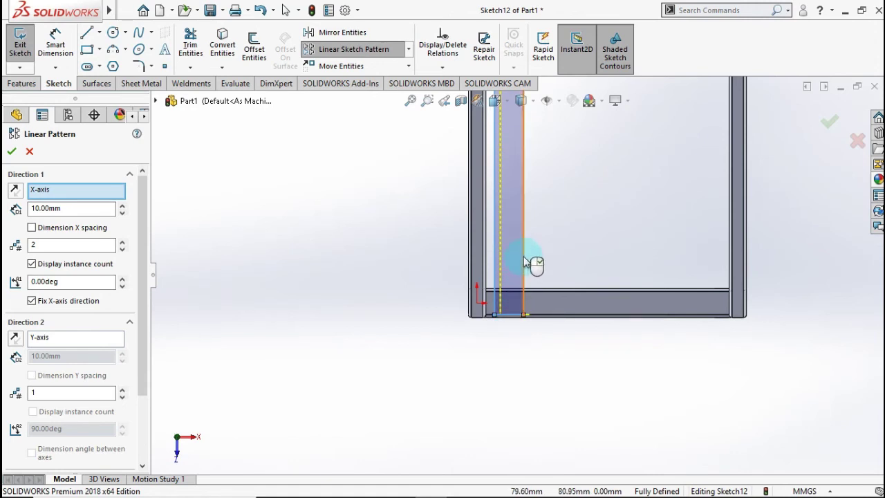
{"action": "left_click", "coordinate": [488, 253]}
{"action": "scroll", "coordinate": [558, 187], "scroll_direction": "up", "scroll_amount": 2}
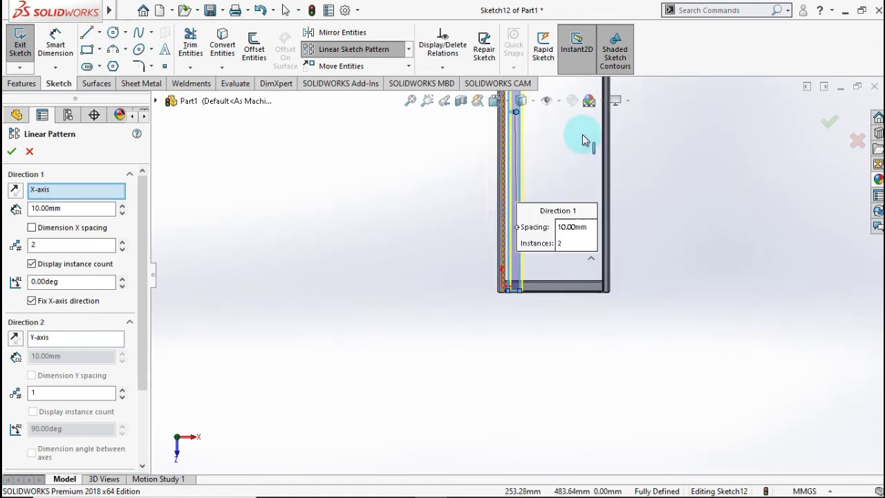
{"action": "scroll", "coordinate": [584, 138], "scroll_direction": "up", "scroll_amount": 1}
{"action": "scroll", "coordinate": [569, 134], "scroll_direction": "down", "scroll_amount": 1}
{"action": "scroll", "coordinate": [546, 141], "scroll_direction": "up", "scroll_amount": 1}
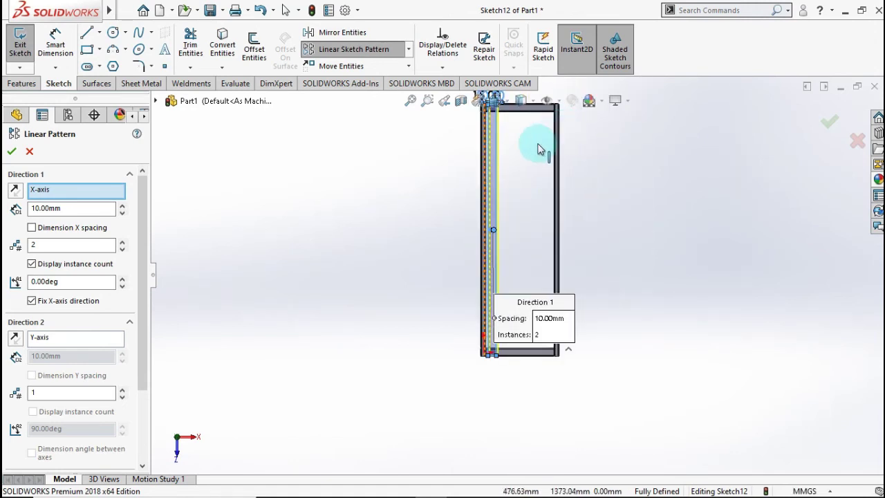
- Set Direction 1 to 68 mm spacing with 6 instances and accept the pattern
{"action": "left_click_drag", "start_coordinate": [62, 209], "coordinate": [7, 214]}
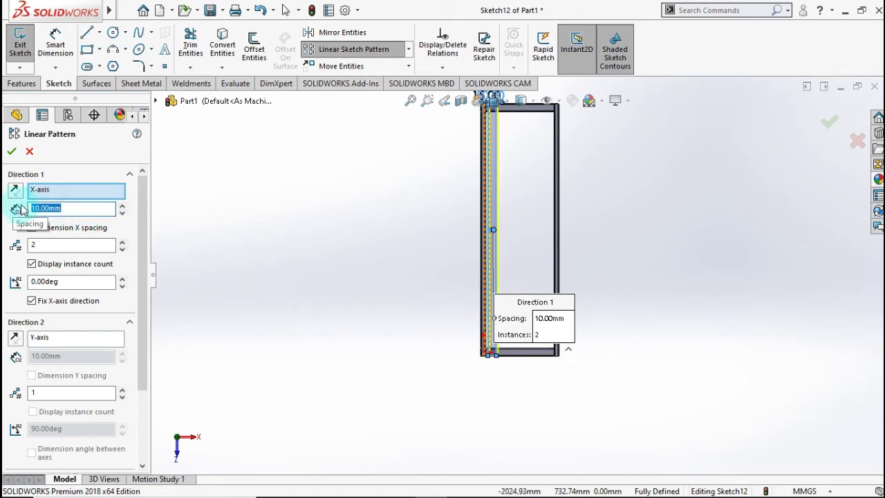
{"action": "type", "text": "68"}
{"action": "left_click", "coordinate": [549, 182]}
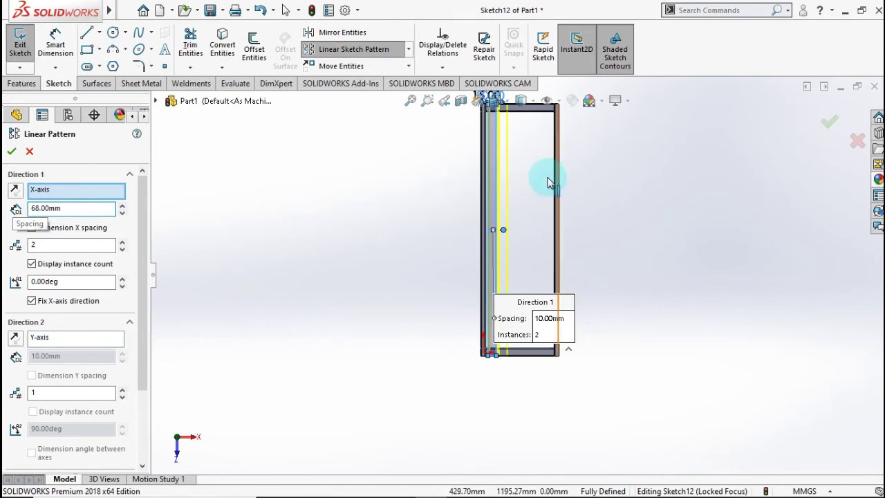
{"action": "scroll", "coordinate": [546, 183], "scroll_direction": "down", "scroll_amount": 2}
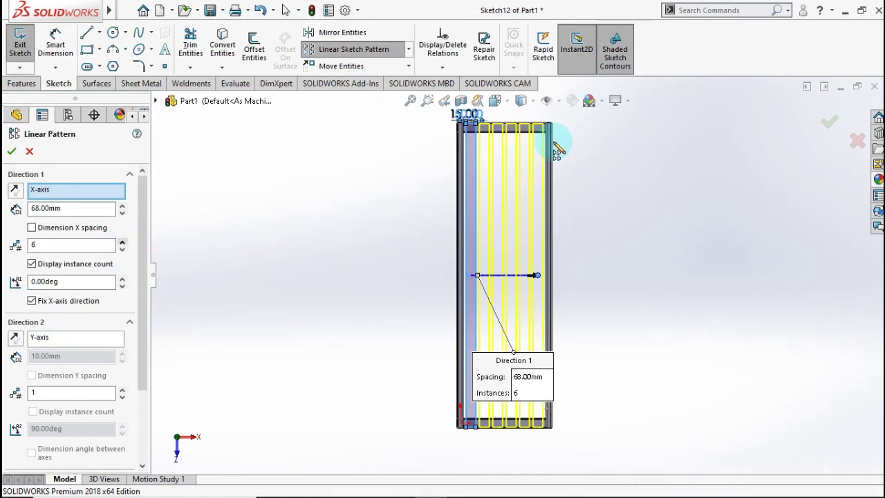
{"action": "scroll", "coordinate": [511, 138], "scroll_direction": "down", "scroll_amount": 3}
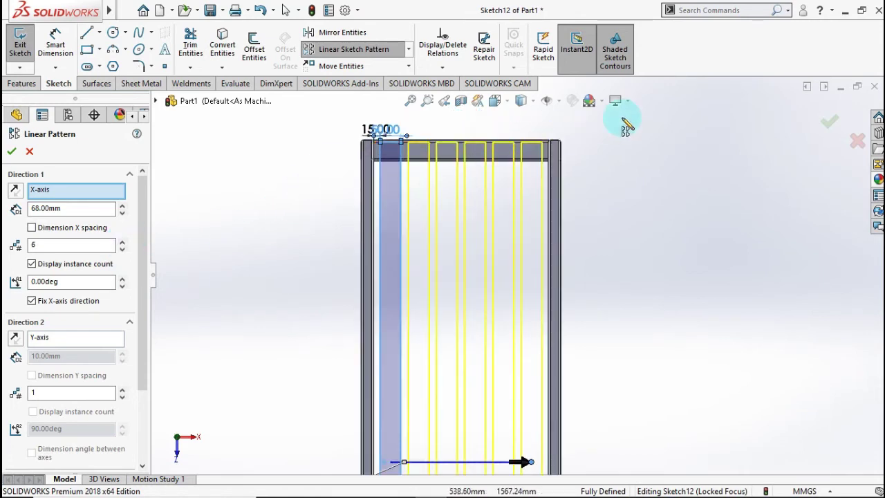
{"action": "left_click", "coordinate": [829, 122]}
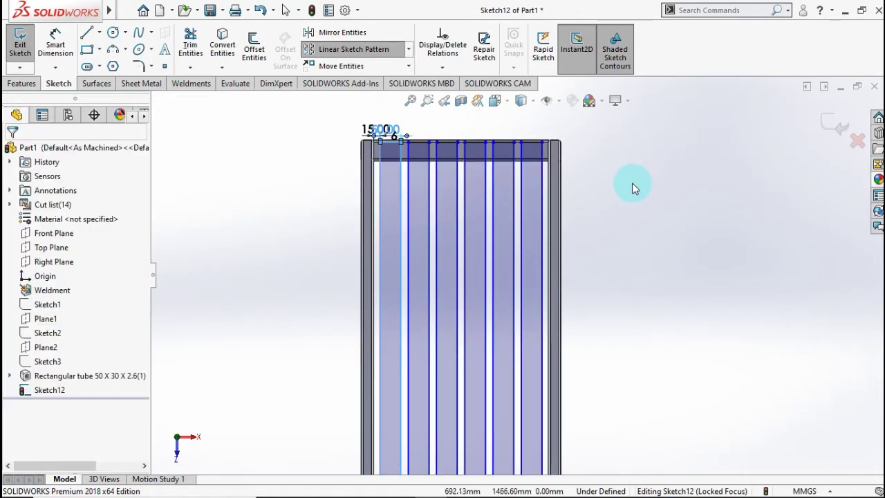
- Orbit to a 3D view of the six slat outlines on the bench frame and show the Features commands
{"action": "scroll", "coordinate": [632, 183], "scroll_direction": "up", "scroll_amount": 1}
{"action": "scroll", "coordinate": [606, 258], "scroll_direction": "up", "scroll_amount": 1}
{"action": "scroll", "coordinate": [553, 319], "scroll_direction": "up", "scroll_amount": 1}
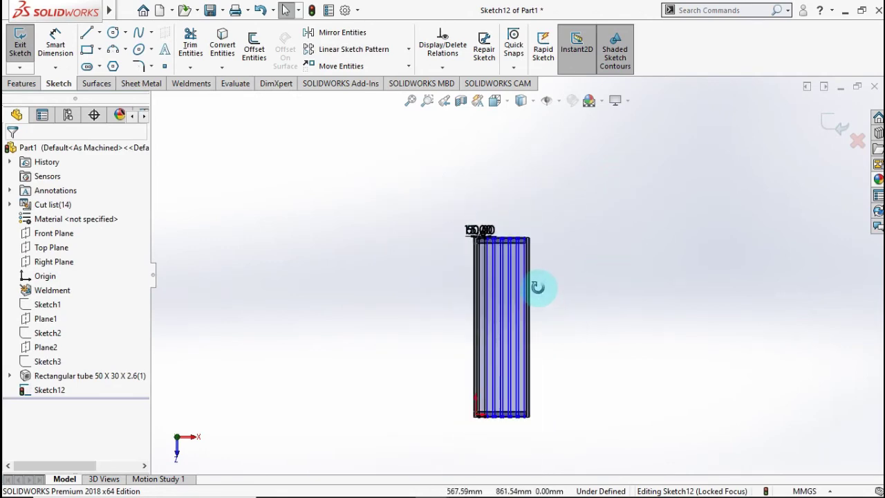
{"action": "mouse_move", "coordinate": [538, 287]}
{"action": "middle_mouse_down"}
{"action": "mouse_move", "coordinate": [529, 243]}
{"action": "mouse_move", "coordinate": [537, 217]}
{"action": "mouse_move", "coordinate": [482, 189]}
{"action": "mouse_move", "coordinate": [546, 246]}
{"action": "mouse_move", "coordinate": [488, 154]}
{"action": "mouse_move", "coordinate": [454, 291]}
{"action": "middle_mouse_up"}
{"action": "scroll", "coordinate": [437, 308], "scroll_direction": "down", "scroll_amount": 2}
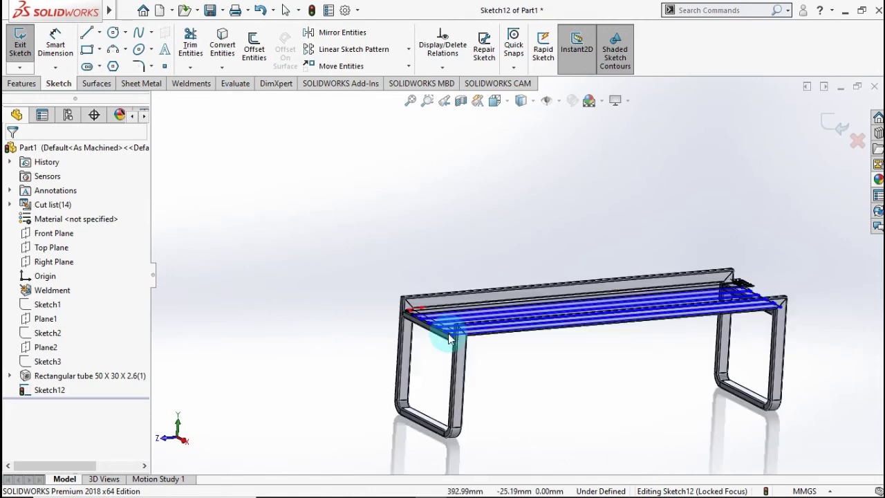
{"action": "scroll", "coordinate": [446, 328], "scroll_direction": "down", "scroll_amount": 3}
{"action": "scroll", "coordinate": [471, 235], "scroll_direction": "down", "scroll_amount": 2}
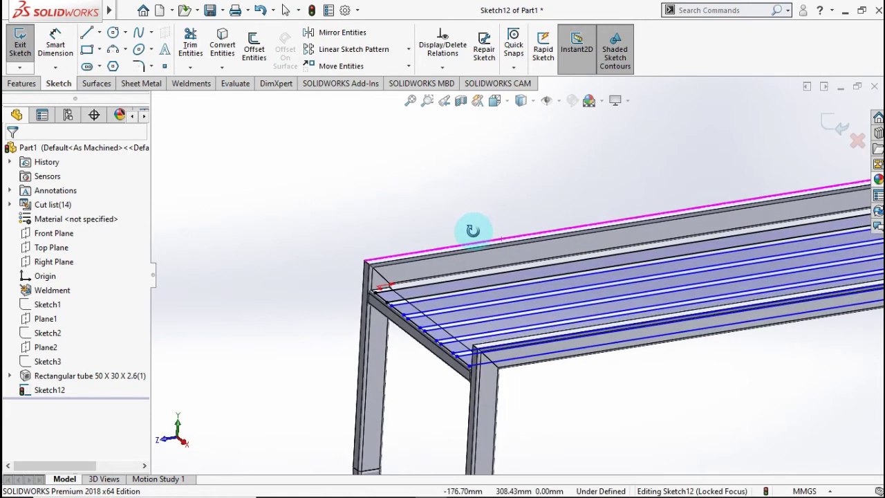
{"action": "left_click", "coordinate": [22, 83]}
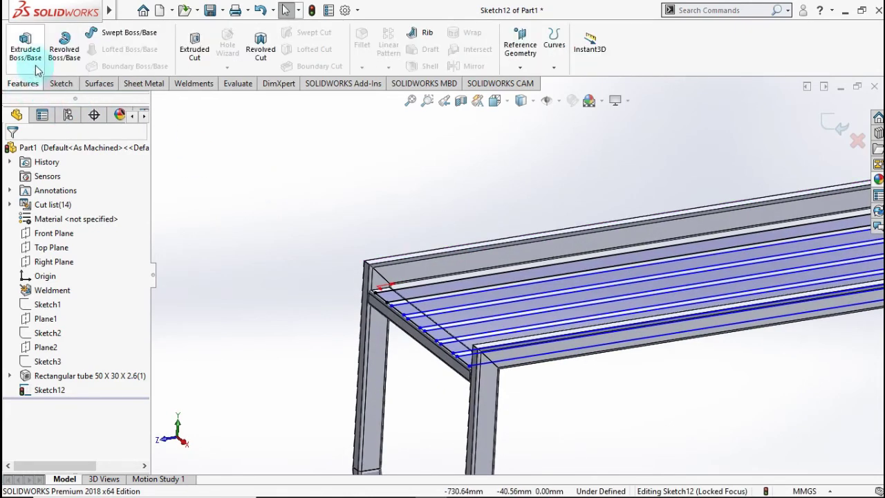
- Extrude the slat sketch Blind 50 mm into six solid seat slats
{"action": "left_click", "coordinate": [34, 60]}
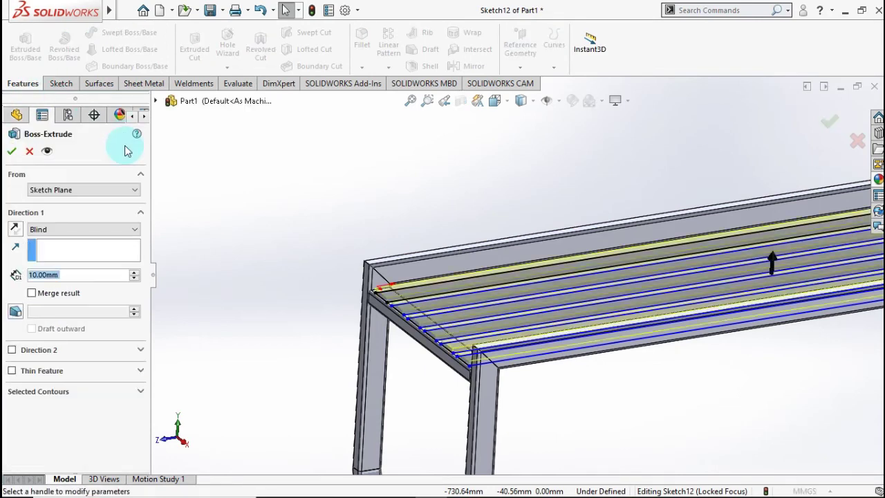
{"action": "scroll", "coordinate": [622, 218], "scroll_direction": "up", "scroll_amount": 2}
{"action": "scroll", "coordinate": [742, 182], "scroll_direction": "up", "scroll_amount": 2}
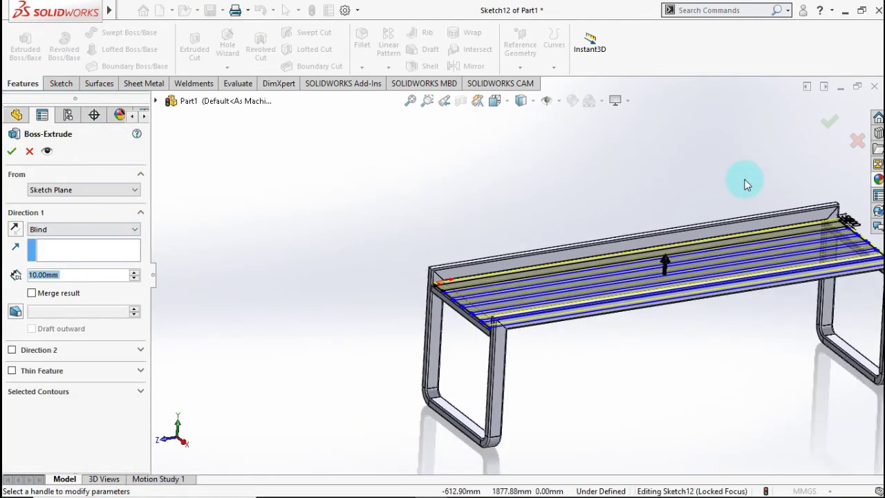
{"action": "scroll", "coordinate": [750, 188], "scroll_direction": "up", "scroll_amount": 2}
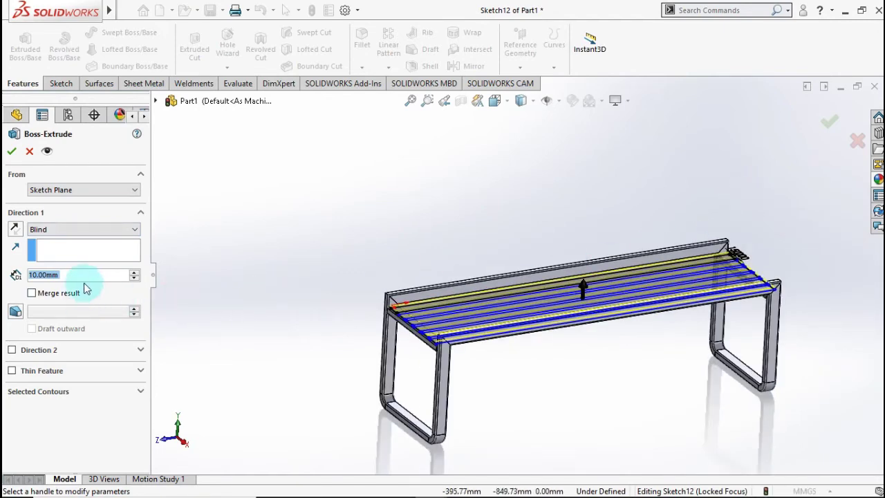
{"action": "type", "text": "50"}
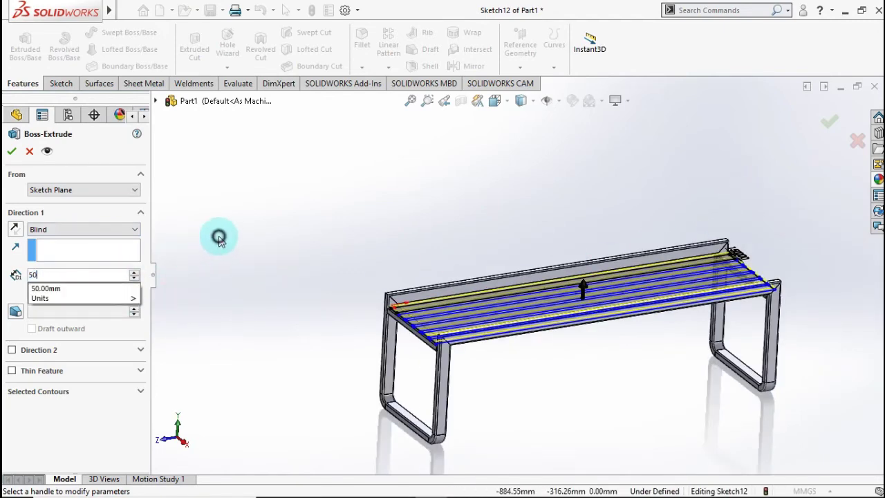
{"action": "key", "text": "Return"}
{"action": "scroll", "coordinate": [503, 326], "scroll_direction": "down", "scroll_amount": 2}
{"action": "scroll", "coordinate": [504, 310], "scroll_direction": "down", "scroll_amount": 2}
{"action": "mouse_move", "coordinate": [504, 311]}
{"action": "middle_mouse_down"}
{"action": "mouse_move", "coordinate": [514, 296]}
{"action": "mouse_move", "coordinate": [546, 302]}
{"action": "mouse_move", "coordinate": [484, 304]}
{"action": "middle_mouse_up"}
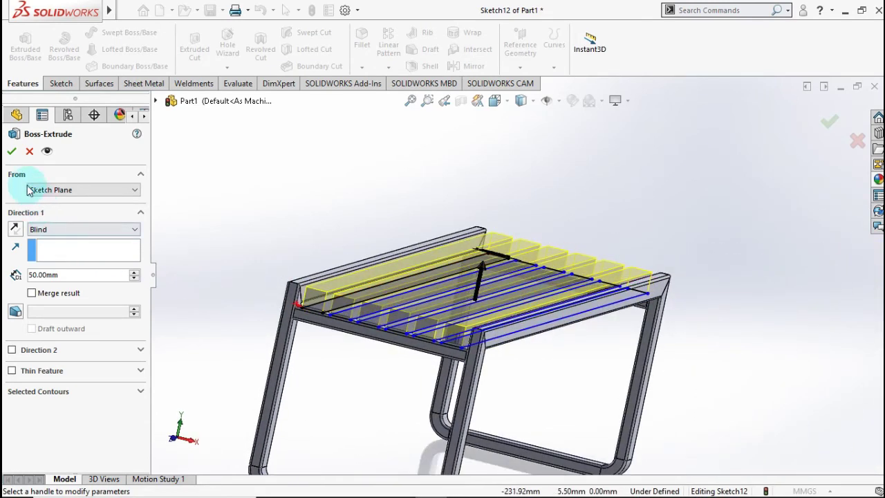
{"action": "left_click", "coordinate": [15, 155]}
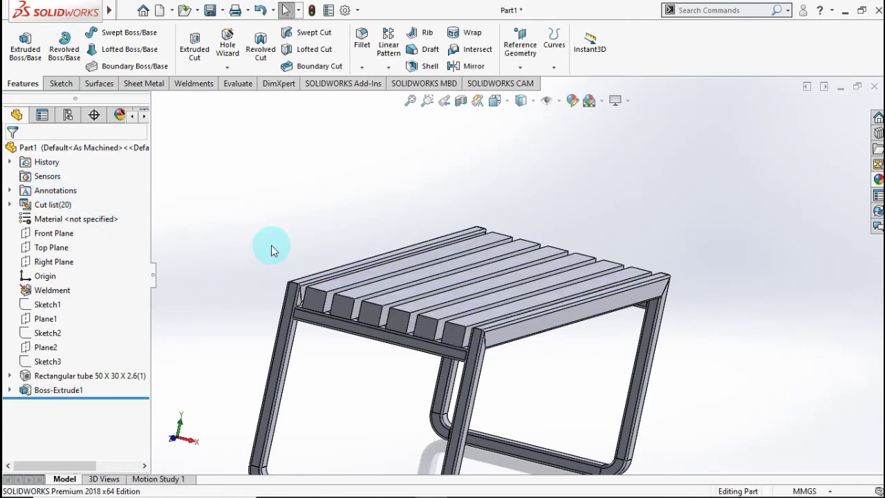
- Snap to isometric view and select the Rectangular tube 50 X 30 X 2.6(1) frame
{"action": "mouse_move", "coordinate": [273, 255]}
{"action": "middle_mouse_down"}
{"action": "mouse_move", "coordinate": [159, 283]}
{"action": "mouse_move", "coordinate": [198, 240]}
{"action": "mouse_move", "coordinate": [292, 255]}
{"action": "mouse_move", "coordinate": [288, 280]}
{"action": "middle_mouse_up"}
{"action": "key", "text": "ctrl+7"}
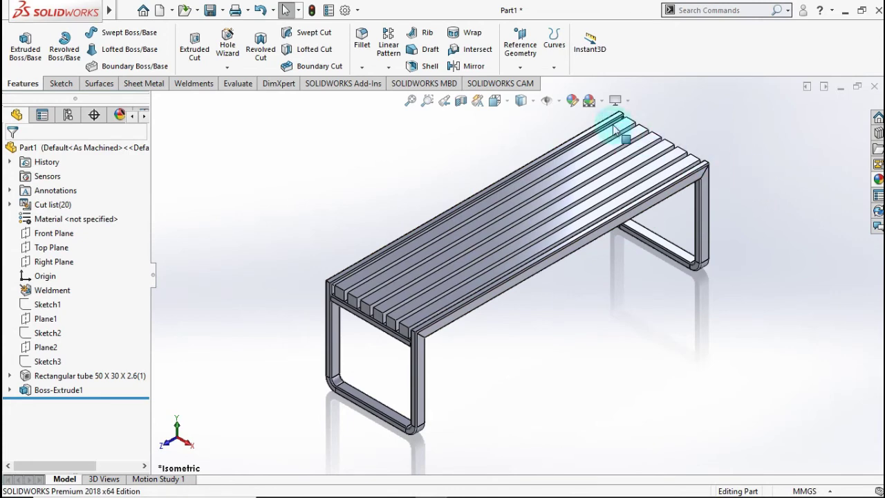
{"action": "left_click", "coordinate": [97, 376]}
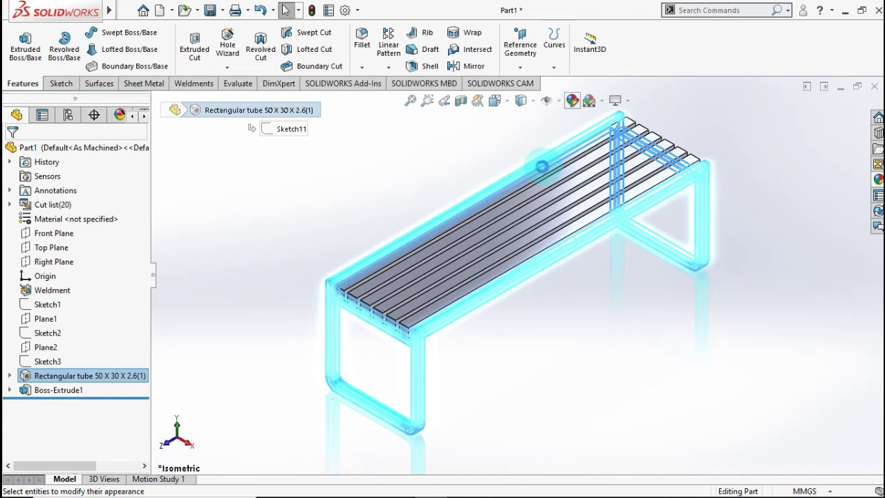
- Color the rectangular-tube frame black, then select the Boss-Extrude1 slats for restyling
{"action": "left_click", "coordinate": [372, 231]}
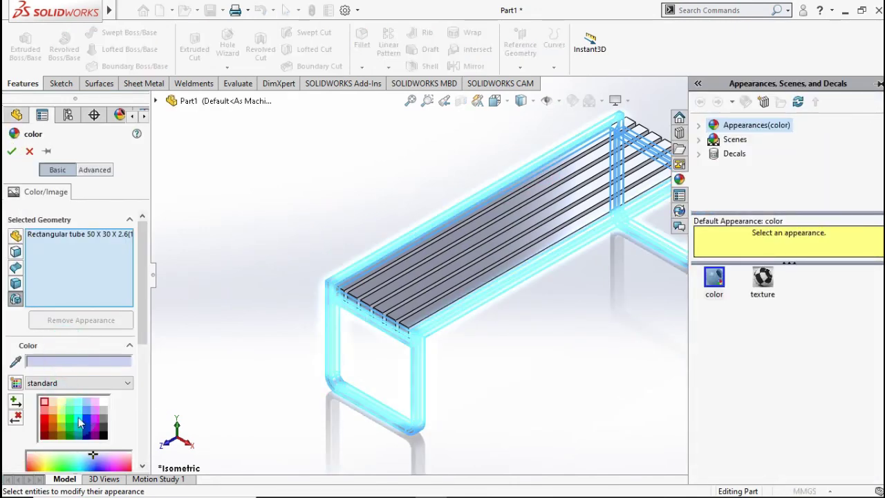
{"action": "left_click", "coordinate": [104, 436]}
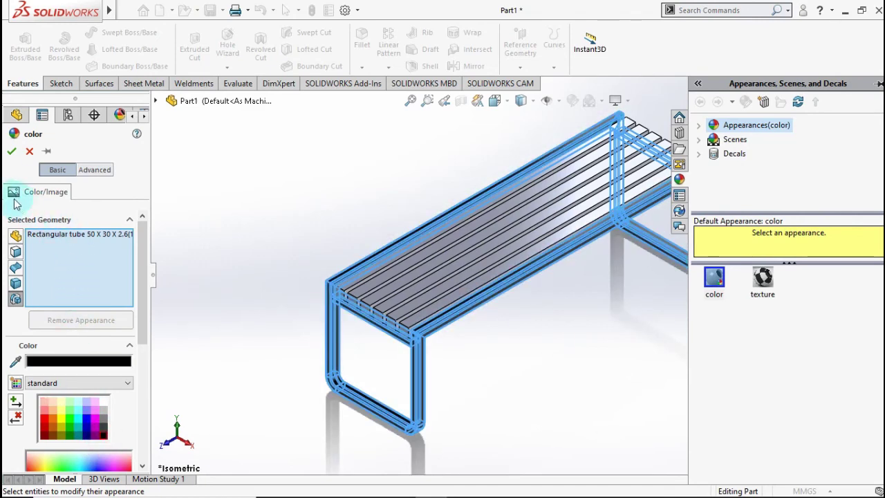
{"action": "left_click", "coordinate": [12, 150]}
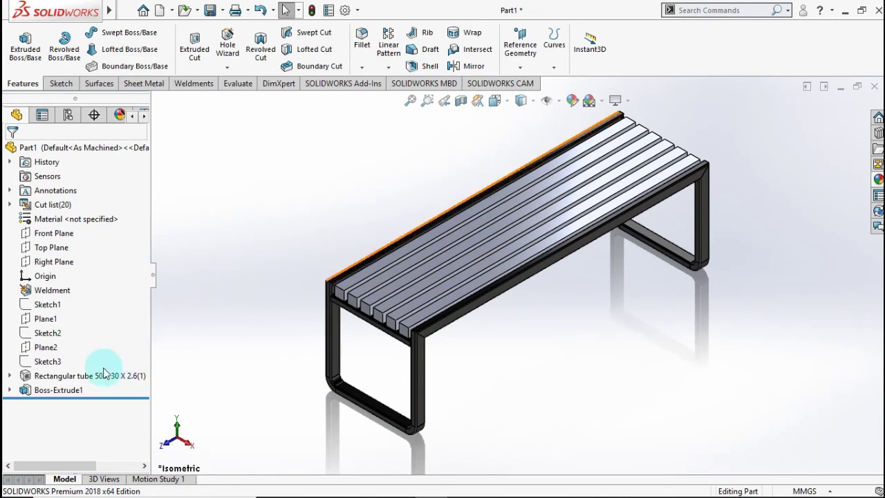
{"action": "left_click", "coordinate": [60, 390]}
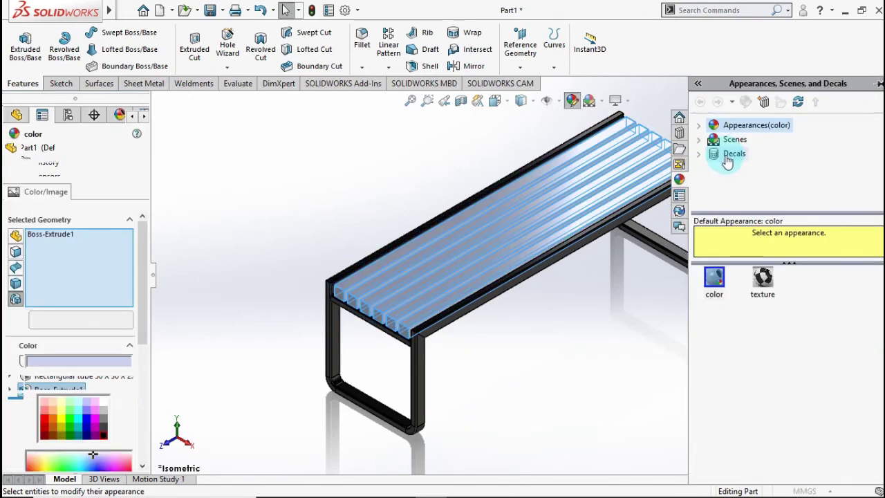
- Browse Appearances > Organic > Wood, previewing Satinwood, Rosewood, Spruce and Teak before Walnut
{"action": "left_click", "coordinate": [700, 125]}
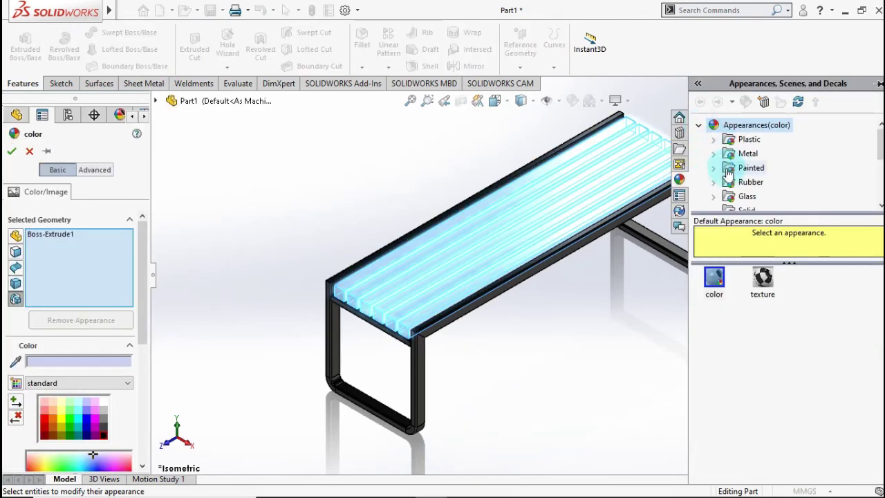
{"action": "scroll", "coordinate": [743, 177], "scroll_direction": "down", "scroll_amount": 1}
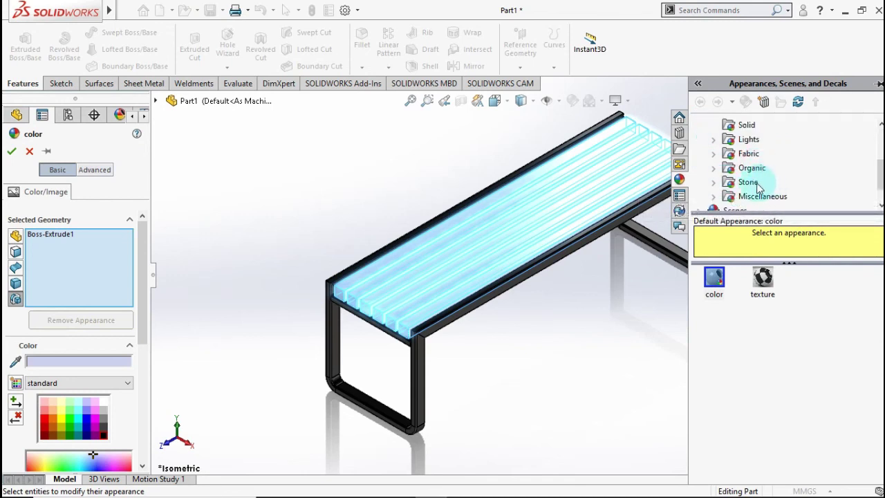
{"action": "left_click", "coordinate": [715, 170]}
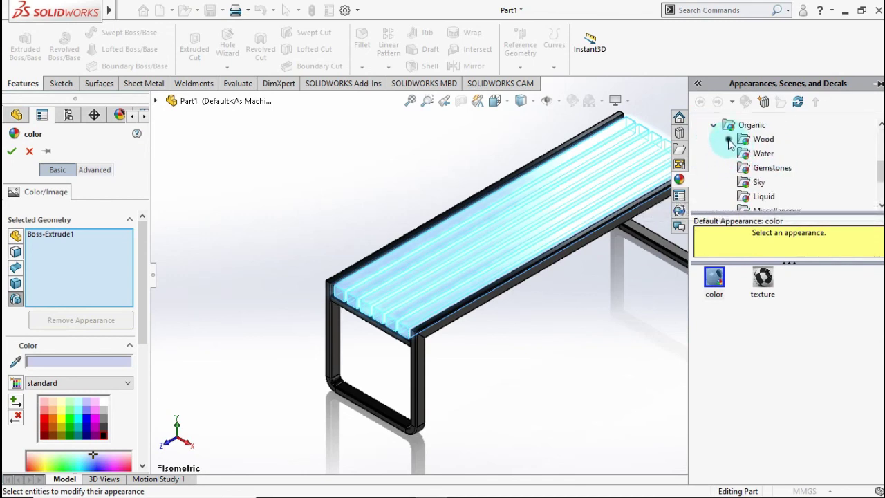
{"action": "left_click", "coordinate": [728, 141]}
{"action": "scroll", "coordinate": [781, 157], "scroll_direction": "down", "scroll_amount": 1}
{"action": "scroll", "coordinate": [798, 180], "scroll_direction": "down", "scroll_amount": 1}
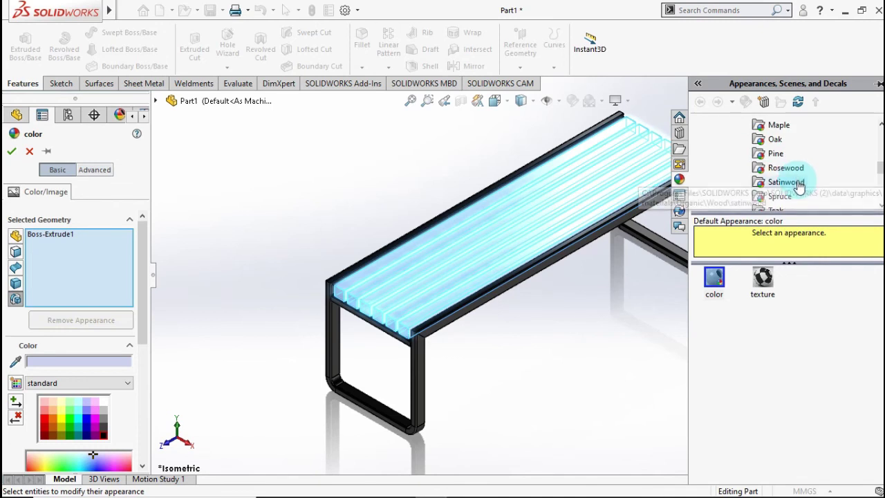
{"action": "left_click", "coordinate": [798, 183]}
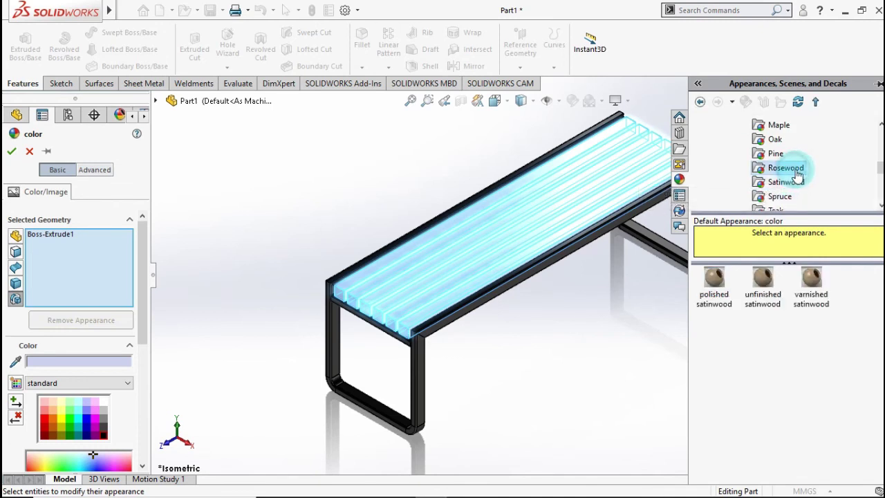
{"action": "left_click", "coordinate": [797, 173]}
{"action": "scroll", "coordinate": [798, 178], "scroll_direction": "down", "scroll_amount": 1}
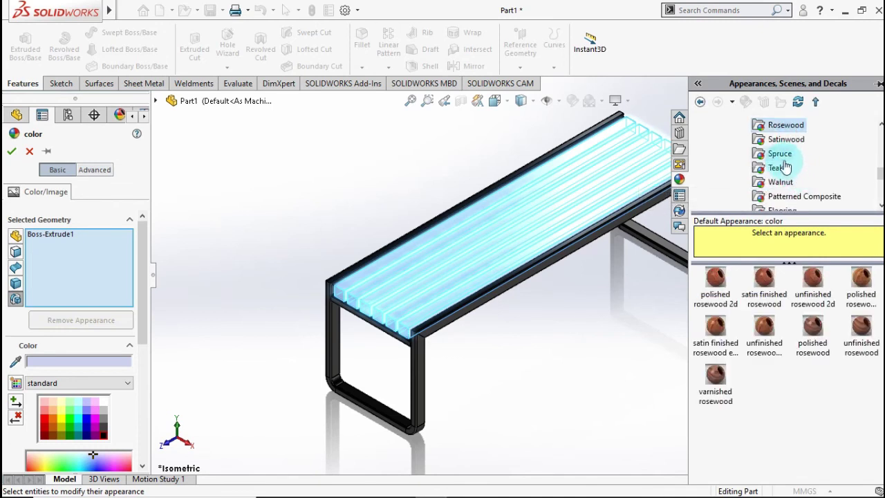
{"action": "left_click", "coordinate": [782, 154]}
{"action": "left_click", "coordinate": [775, 168]}
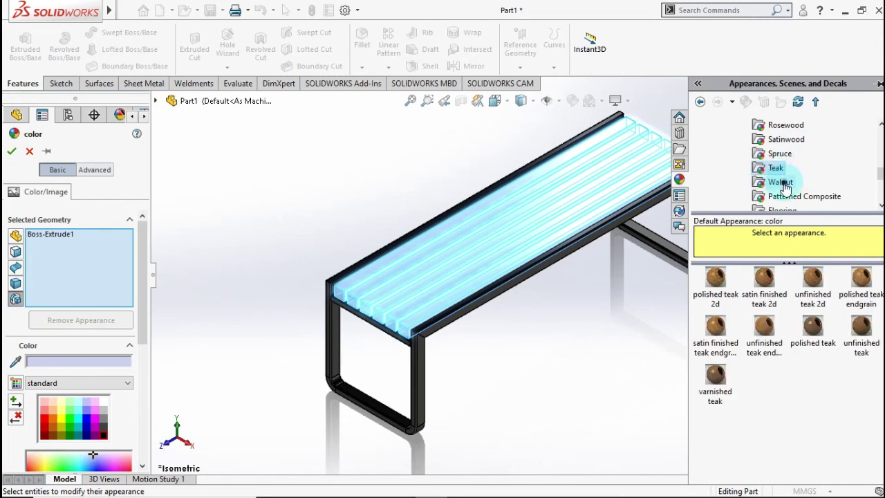
{"action": "left_click", "coordinate": [781, 181]}
{"action": "scroll", "coordinate": [808, 192], "scroll_direction": "down", "scroll_amount": 1}
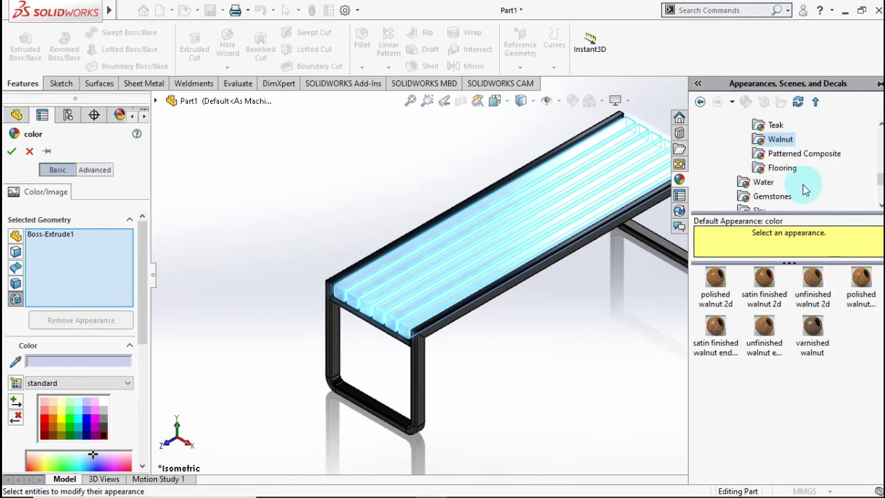
- Apply satin finished walnut 2d to the slats and close the appearance library
{"action": "left_click", "coordinate": [766, 280]}
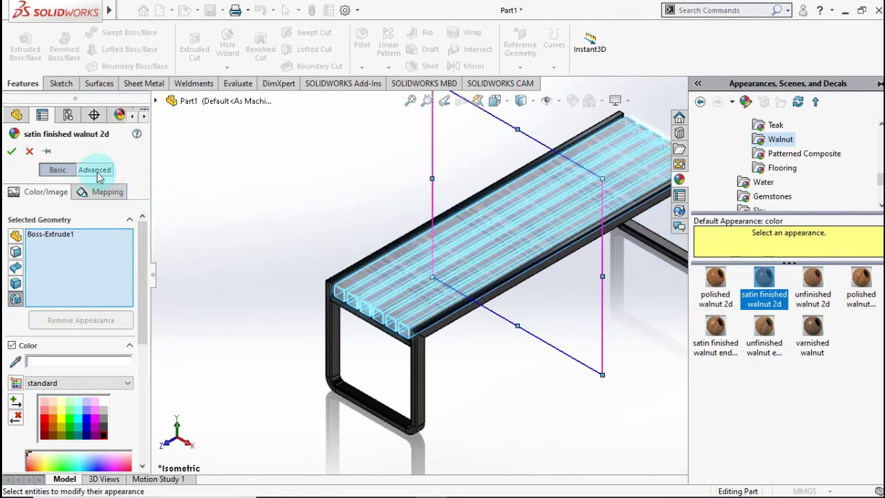
{"action": "left_click", "coordinate": [11, 150]}
{"action": "left_click", "coordinate": [280, 197]}
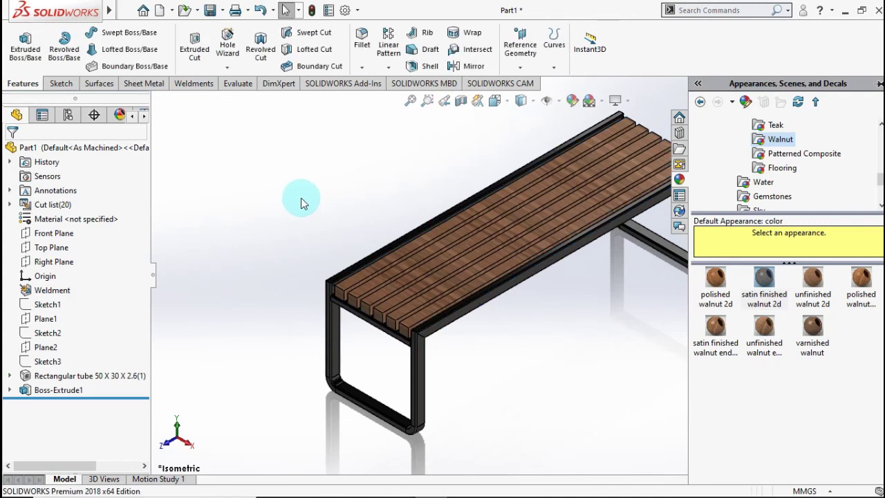
{"action": "left_click", "coordinate": [301, 201]}
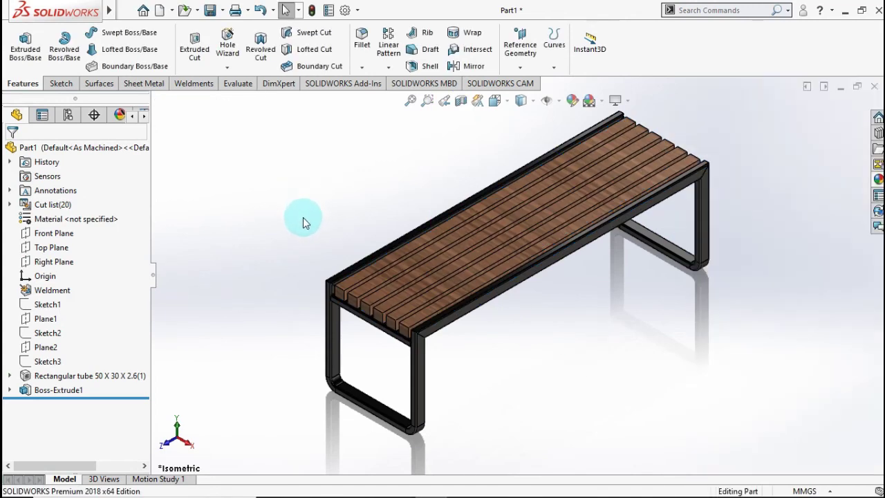
{"action": "mouse_move", "coordinate": [303, 221]}
{"action": "middle_mouse_down"}
{"action": "mouse_move", "coordinate": [310, 193]}
{"action": "mouse_move", "coordinate": [474, 150]}
{"action": "mouse_move", "coordinate": [520, 148]}
{"action": "mouse_move", "coordinate": [535, 130]}
{"action": "mouse_move", "coordinate": [362, 247]}
{"action": "mouse_move", "coordinate": [323, 215]}
{"action": "mouse_move", "coordinate": [320, 182]}
{"action": "mouse_move", "coordinate": [430, 209]}
{"action": "mouse_move", "coordinate": [498, 283]}
{"action": "mouse_move", "coordinate": [497, 320]}
{"action": "mouse_move", "coordinate": [466, 263]}
{"action": "mouse_move", "coordinate": [480, 229]}
{"action": "mouse_move", "coordinate": [479, 195]}
{"action": "mouse_move", "coordinate": [381, 253]}
{"action": "mouse_move", "coordinate": [399, 292]}
{"action": "mouse_move", "coordinate": [440, 257]}
{"action": "mouse_move", "coordinate": [469, 332]}
{"action": "middle_mouse_up"}
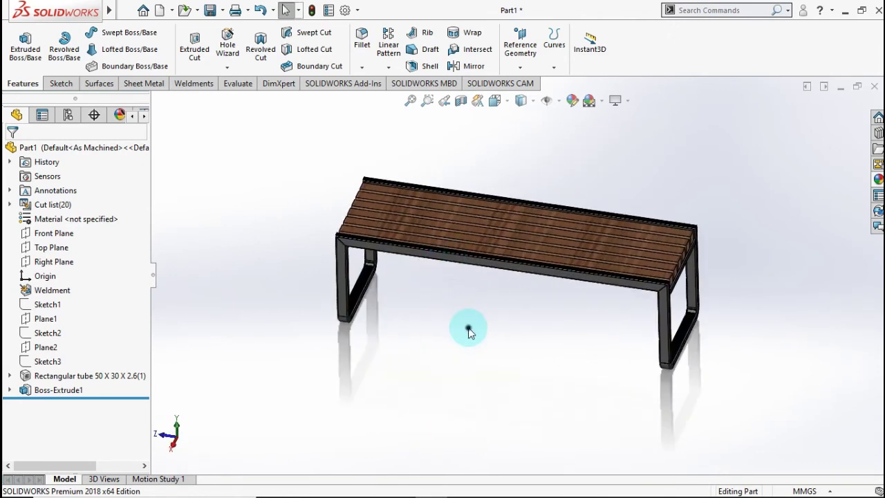
{"action": "key", "text": "ctrl+7"}
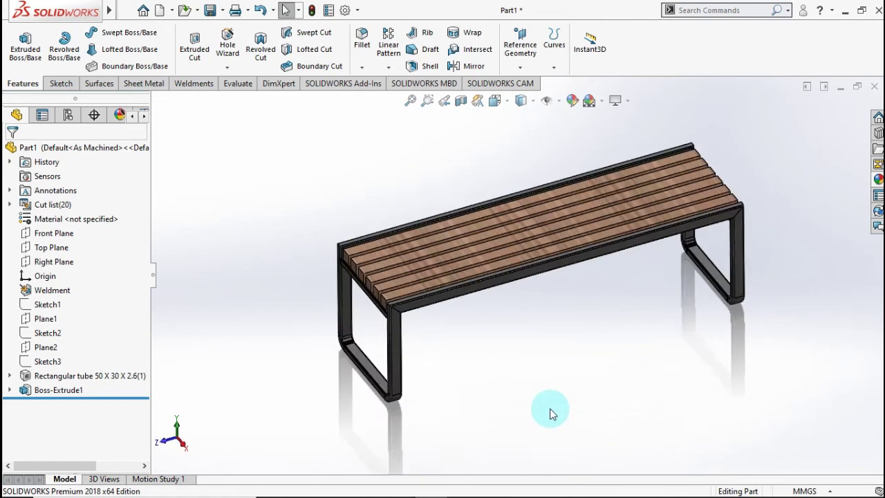
{"action": "mouse_move", "coordinate": [194, 191]}
{"action": "left_mouse_down"}
{"action": "mouse_move", "coordinate": [561, 443]}
{"action": "mouse_move", "coordinate": [636, 450]}
{"action": "left_mouse_up"}
{"action": "left_click", "coordinate": [585, 415]}
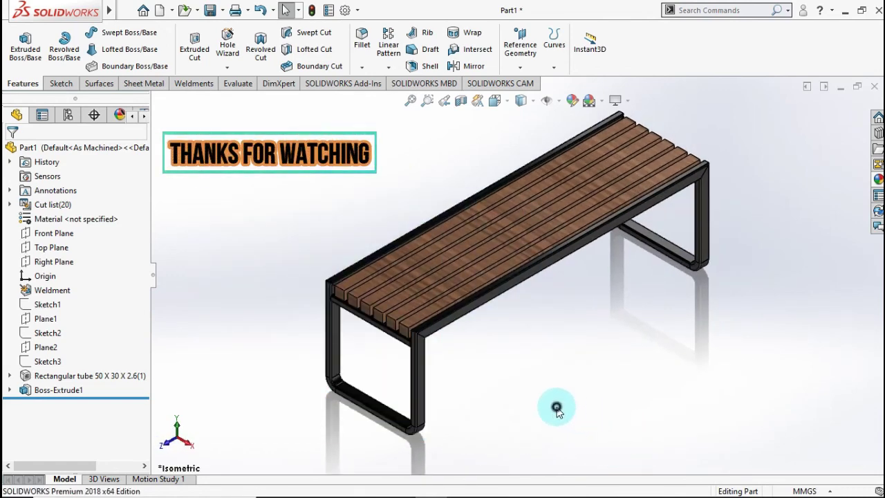